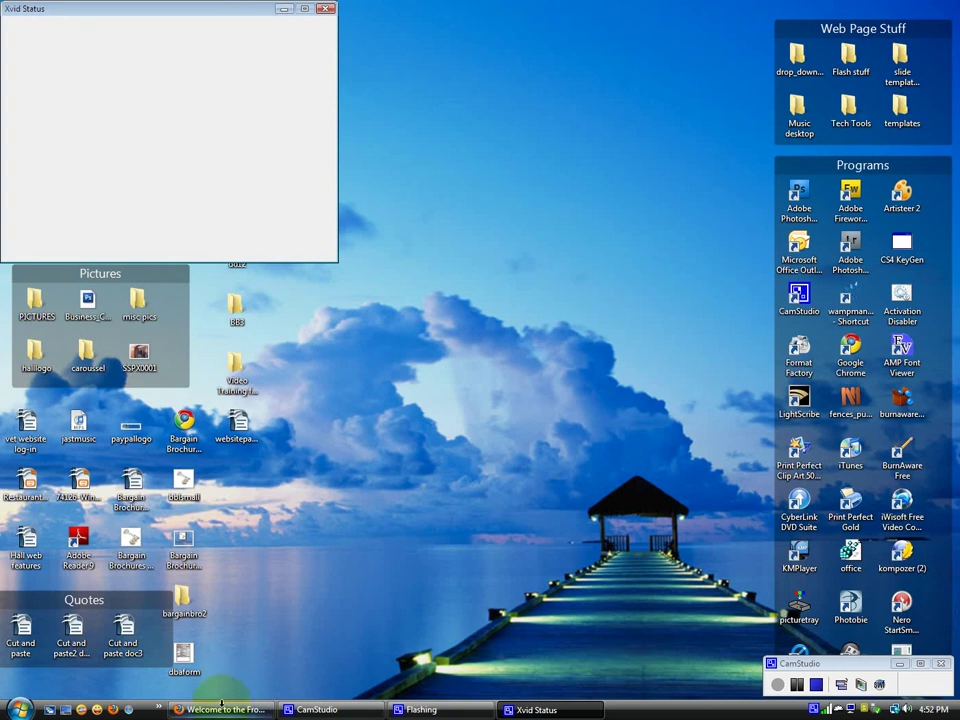
# Switch to Firefox and open the Bats and Balls site's administration page at administrator/index.php
pyautogui.click(221, 708)
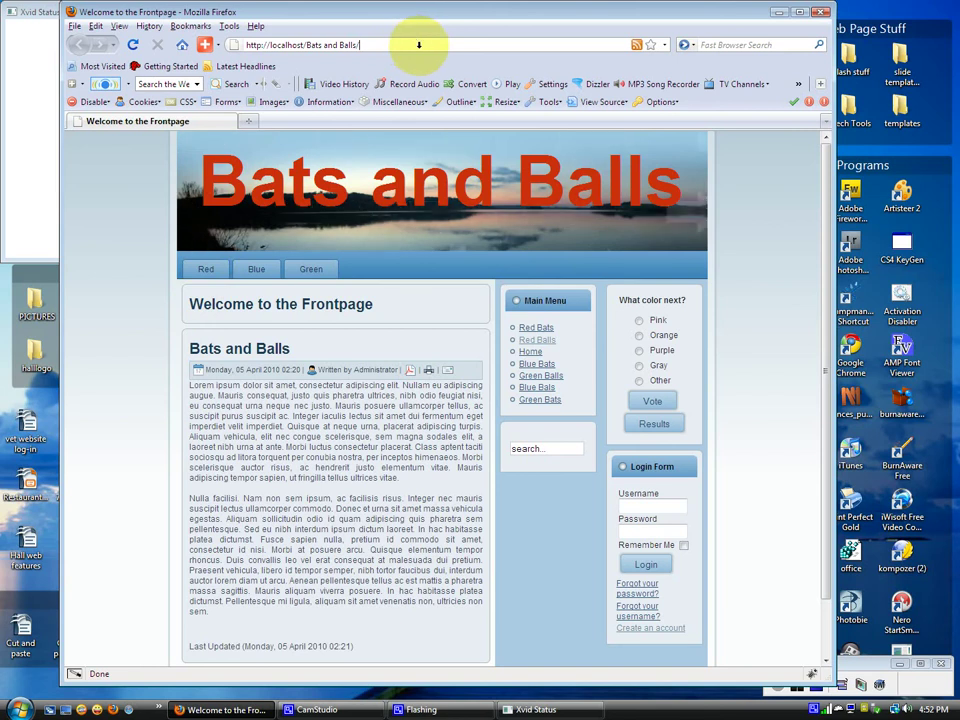
pyautogui.write('administ')
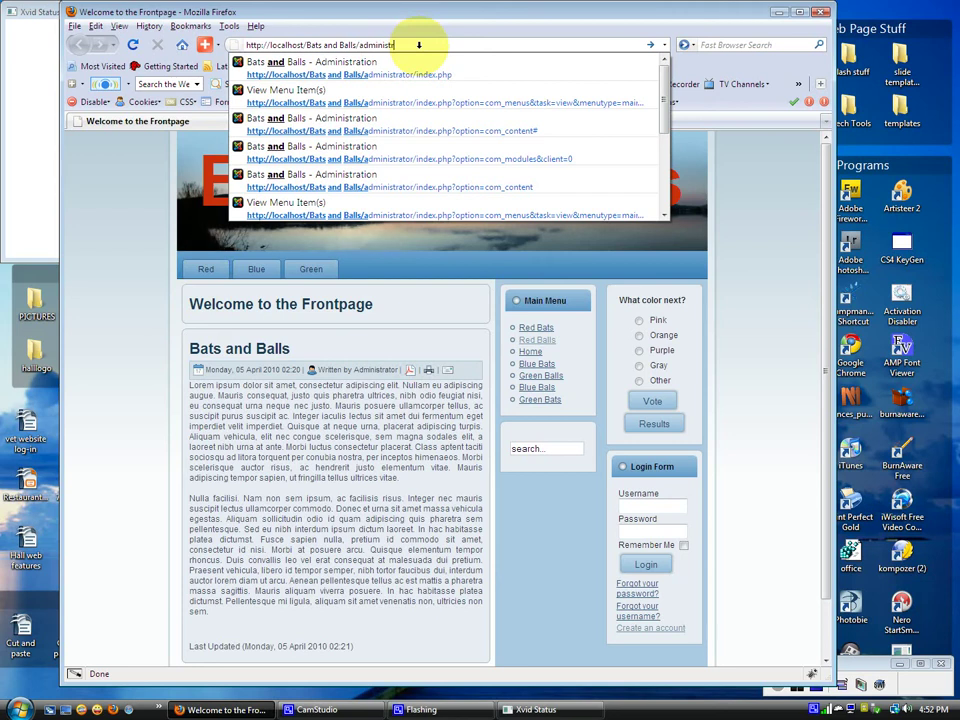
pyautogui.write('r')
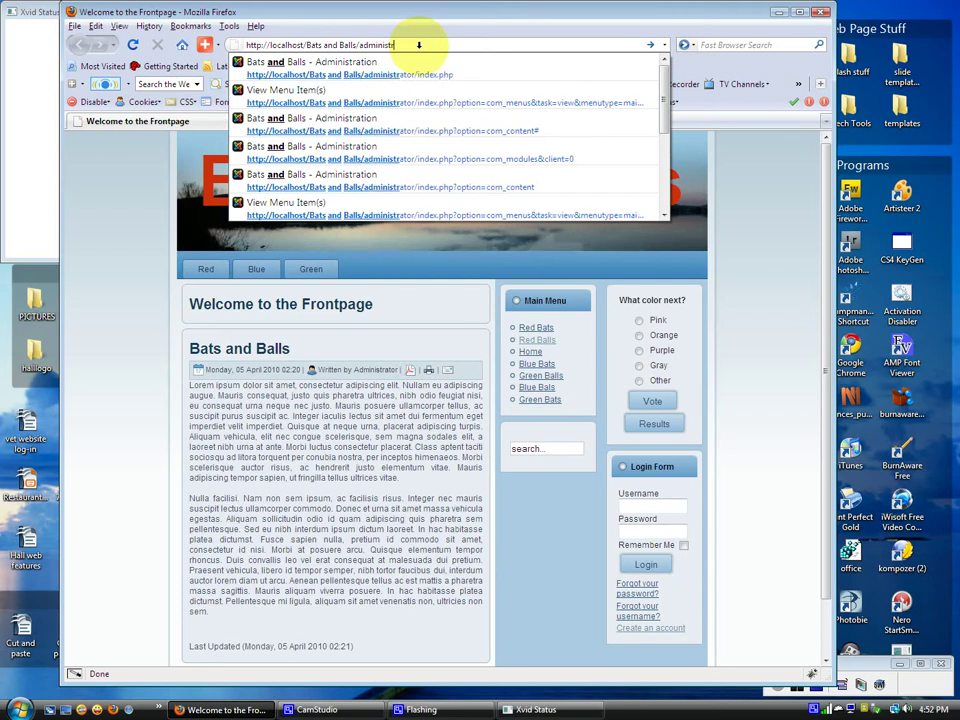
pyautogui.click(330, 68)
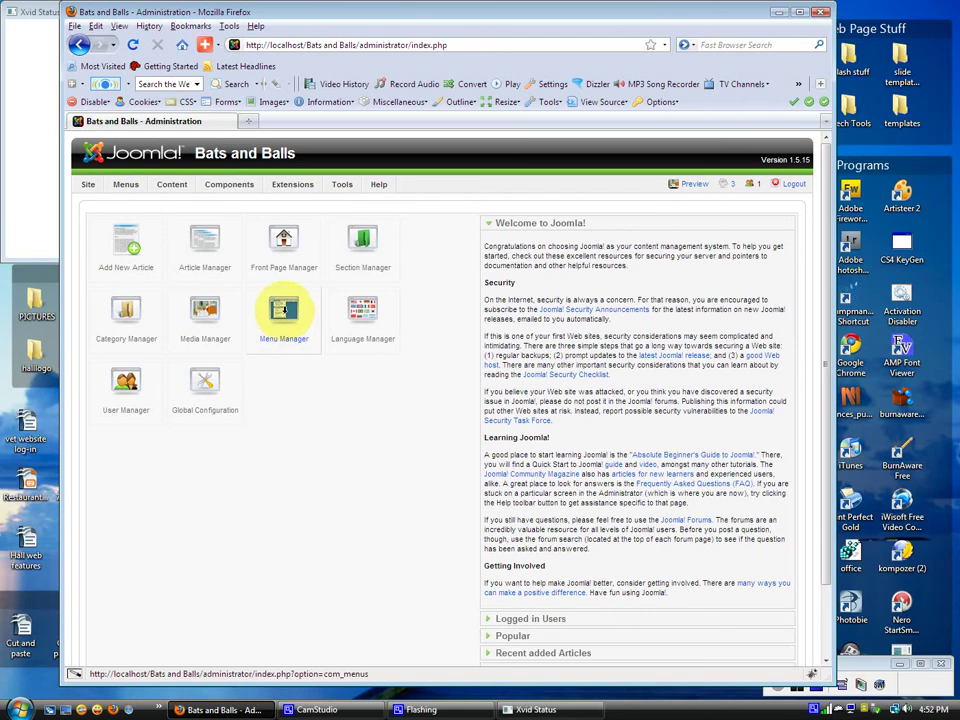
# Start a new Article Layout menu item in the Top Menu from the Menu Manager
pyautogui.click(284, 310)
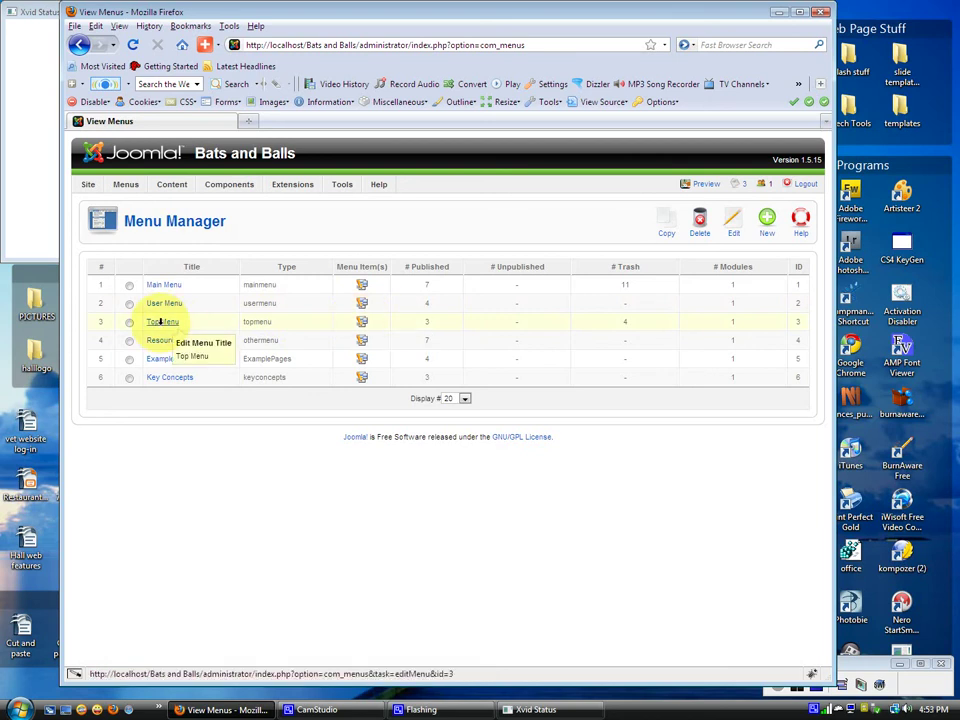
pyautogui.click(362, 319)
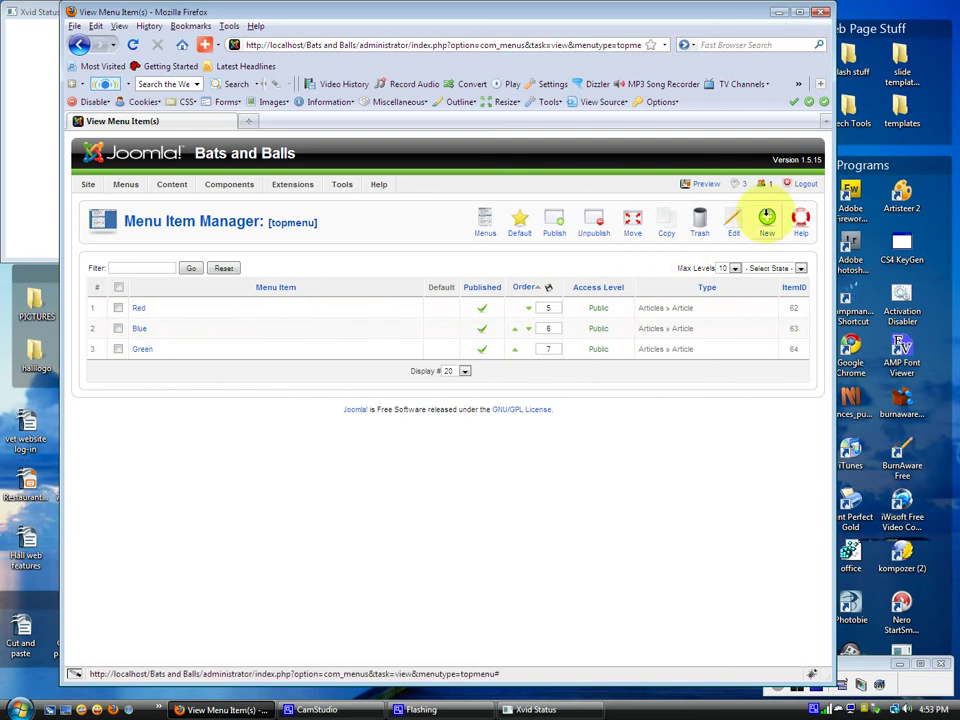
pyautogui.click(767, 220)
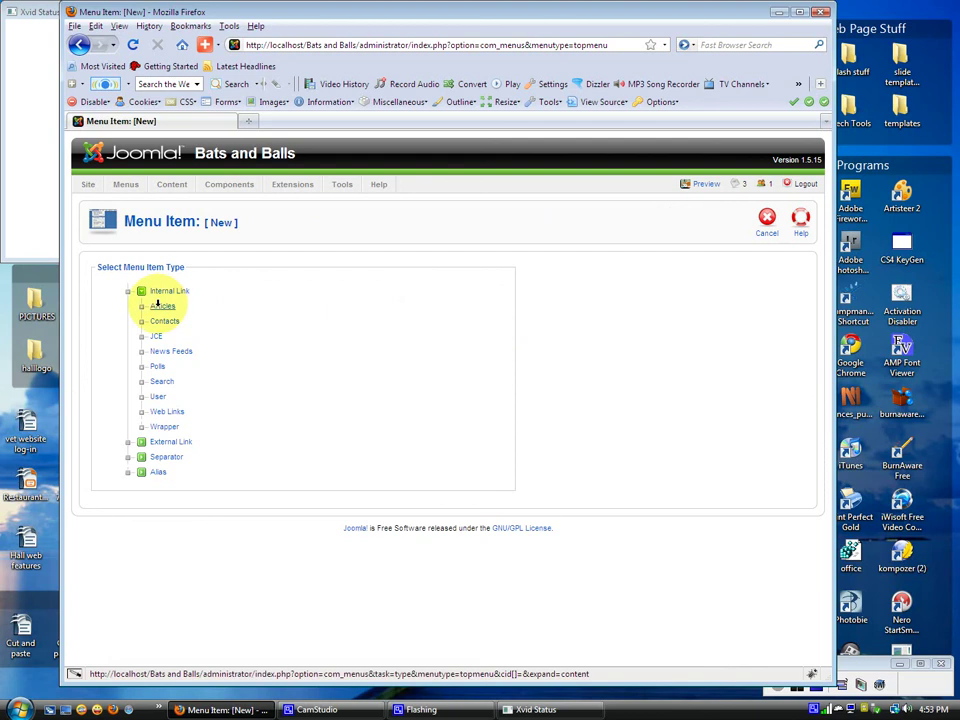
pyautogui.click(158, 304)
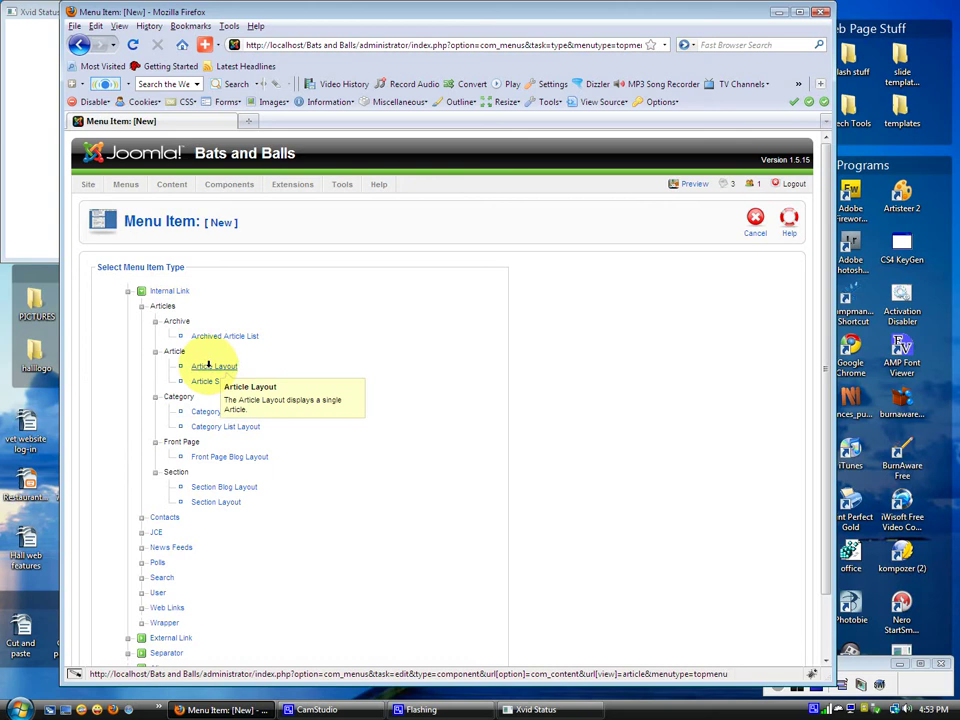
pyautogui.click(208, 366)
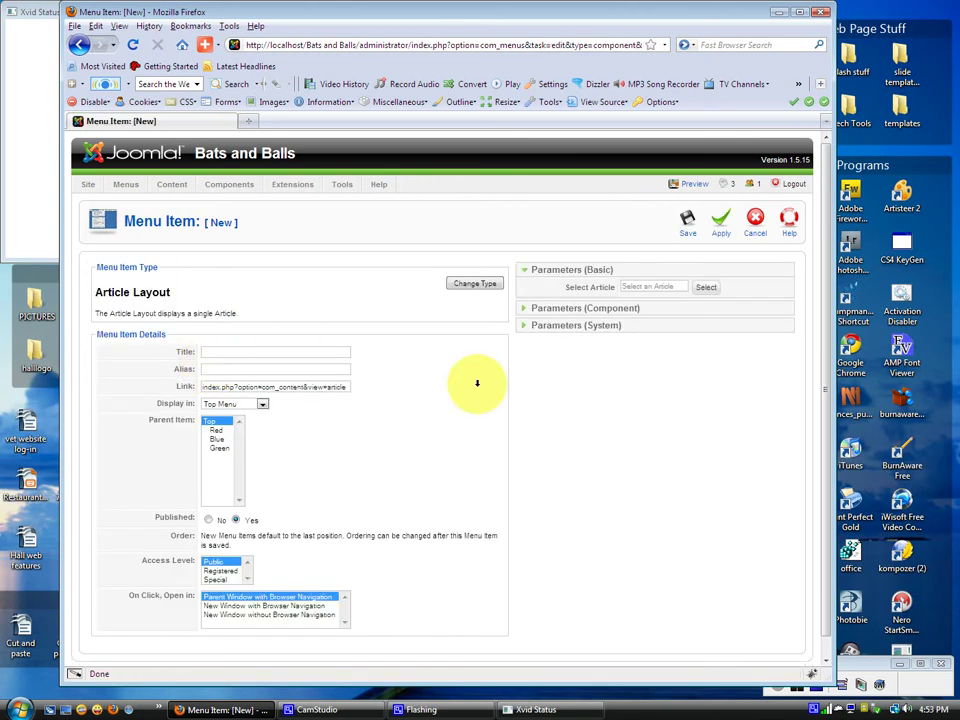
# Link the new menu item to the Red Balls article, title it Red Balls, save it and check the site preview
pyautogui.click(706, 287)
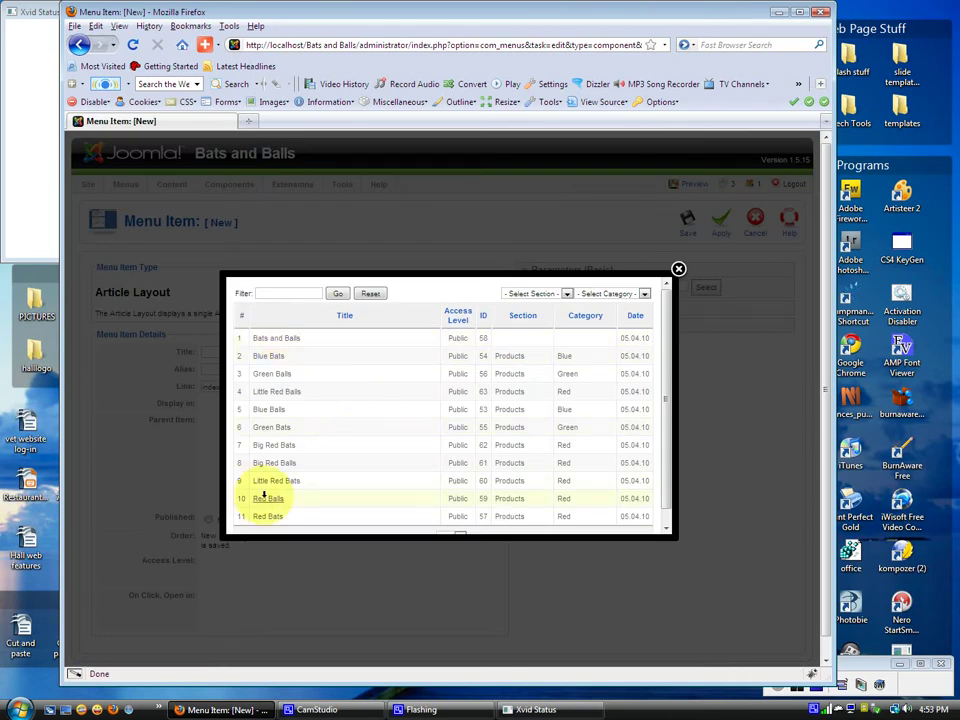
pyautogui.click(267, 498)
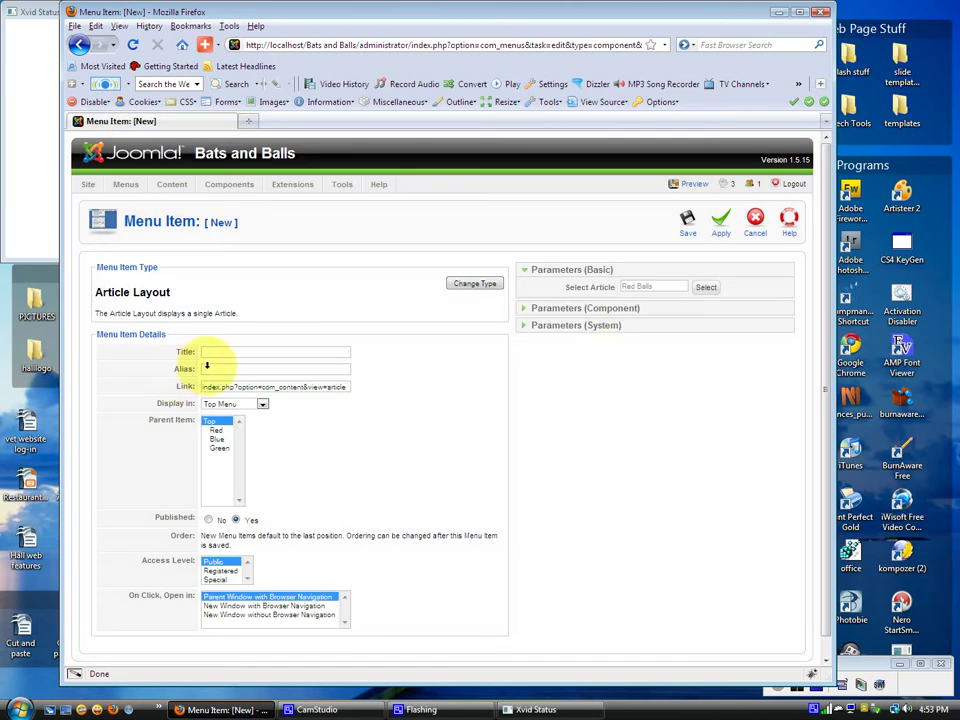
pyautogui.click(210, 352)
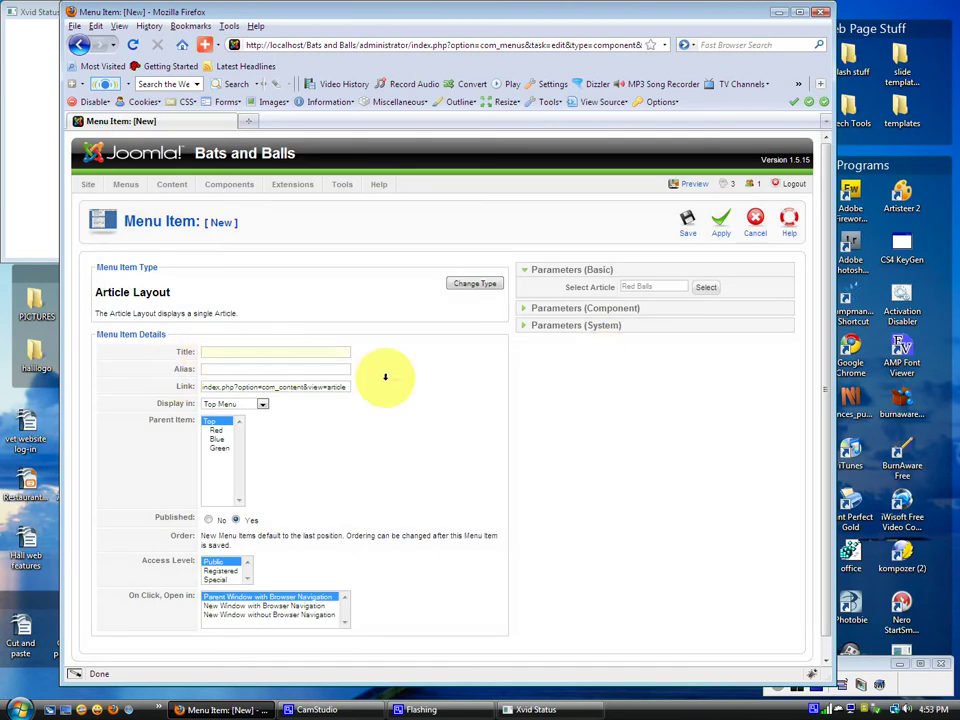
pyautogui.write('Red Ba')
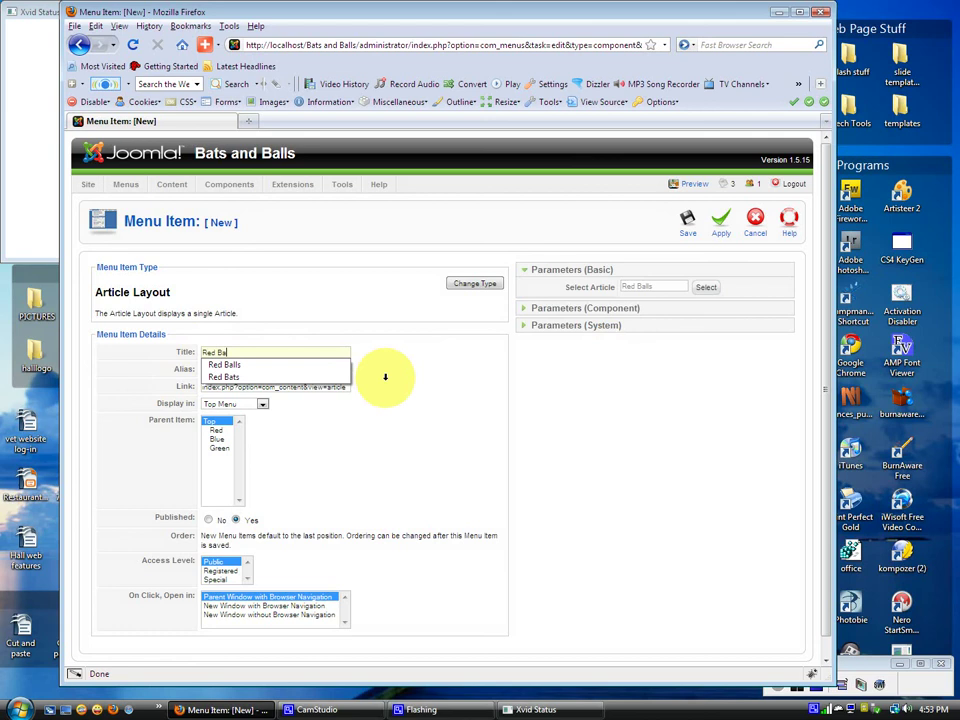
pyautogui.write('lls')
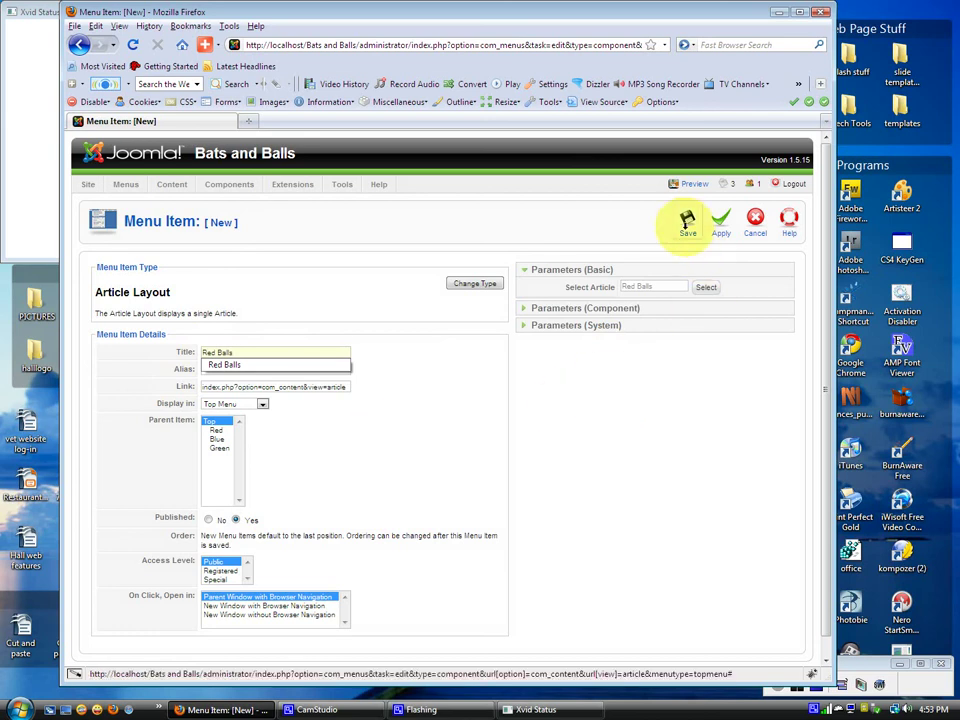
pyautogui.click(687, 222)
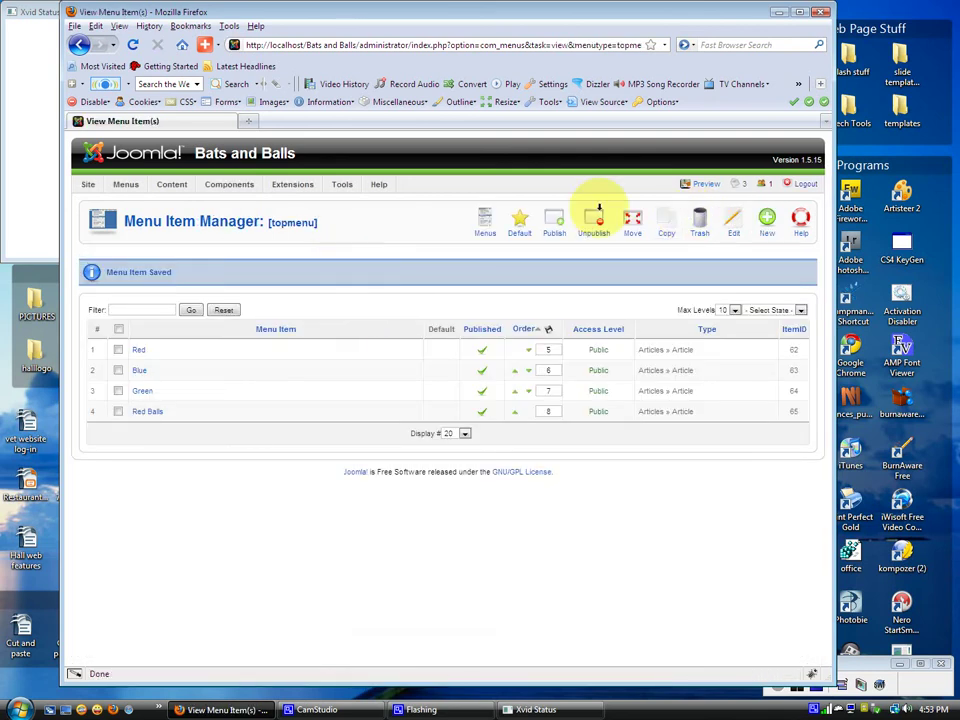
pyautogui.click(703, 183)
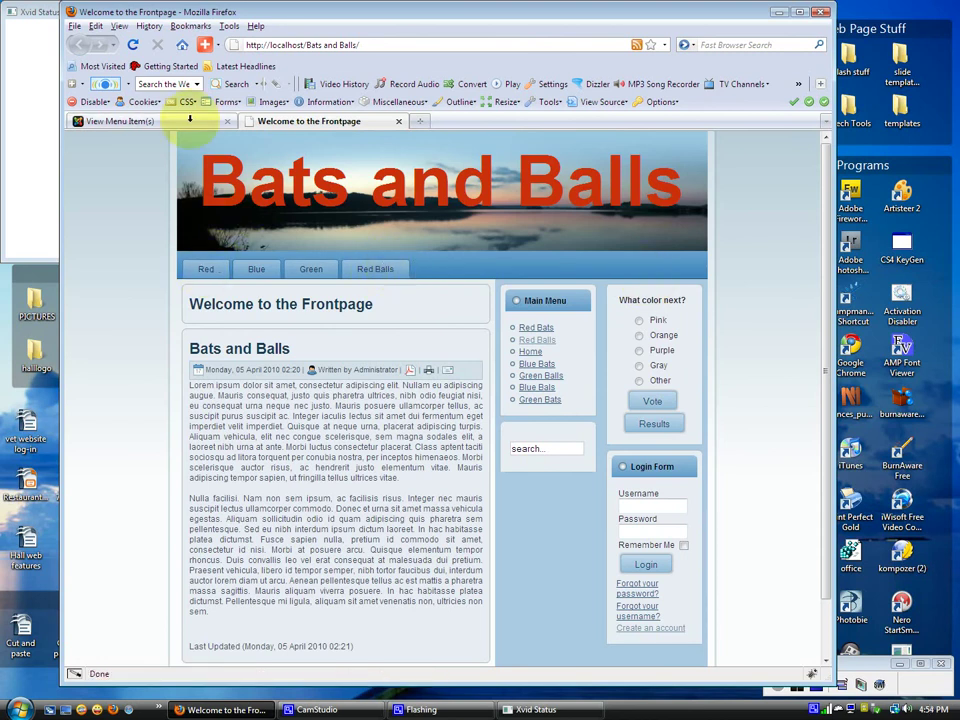
pyautogui.click(190, 120)
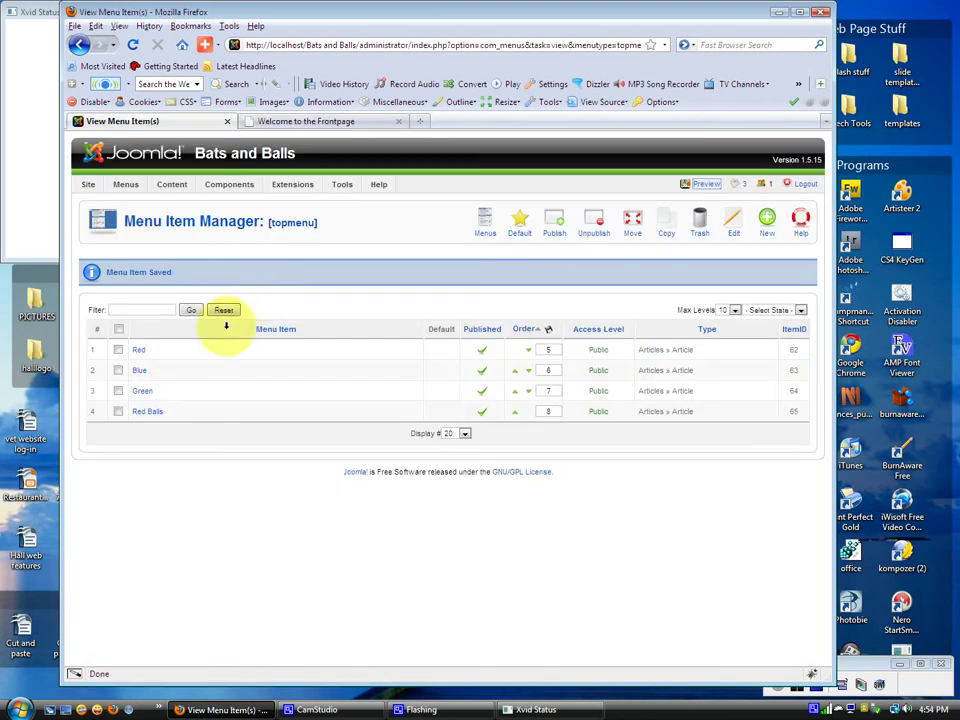
# Set Red as the parent item of the Red Balls menu item and save the change
pyautogui.click(143, 410)
pyautogui.scroll(-1, 363, 381)
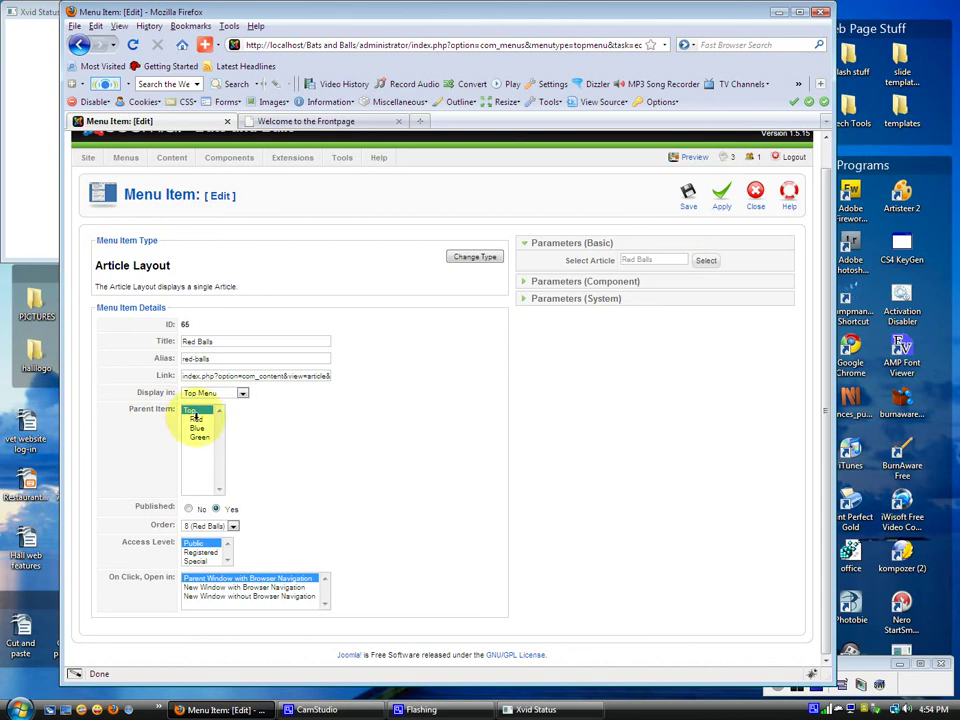
pyautogui.click(196, 418)
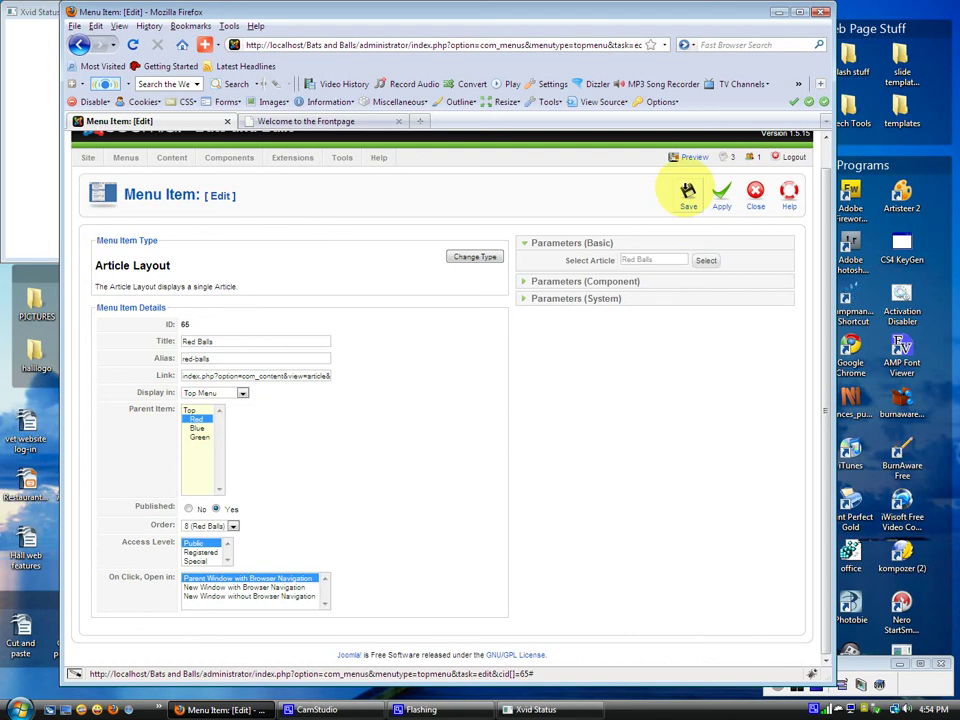
pyautogui.click(688, 192)
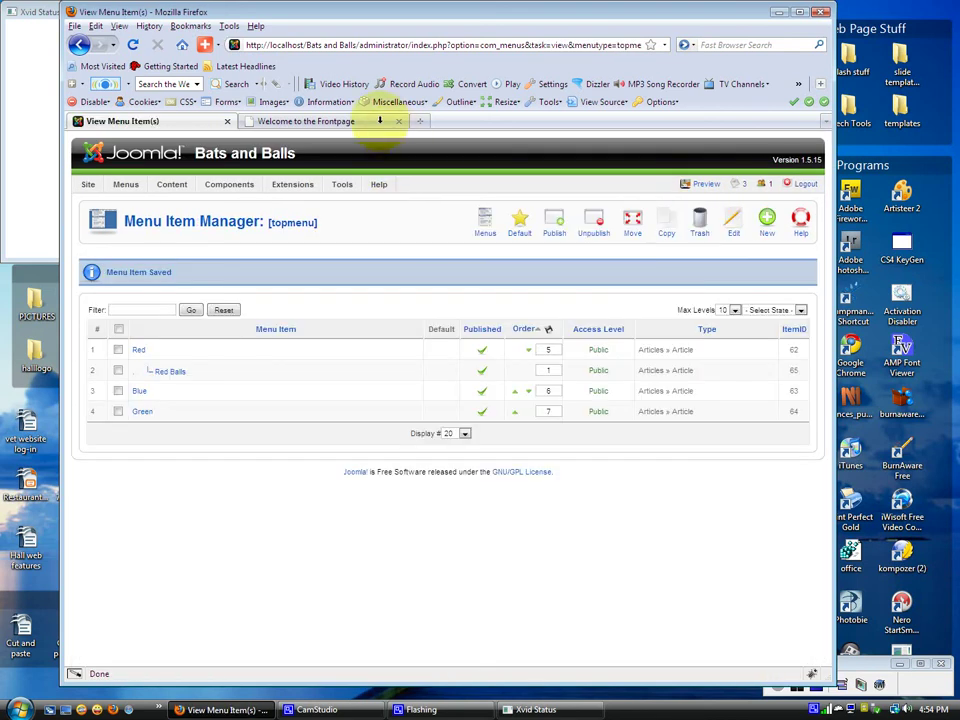
# Refresh the site's front page to check its top menu, and return to the administration page
pyautogui.click(379, 121)
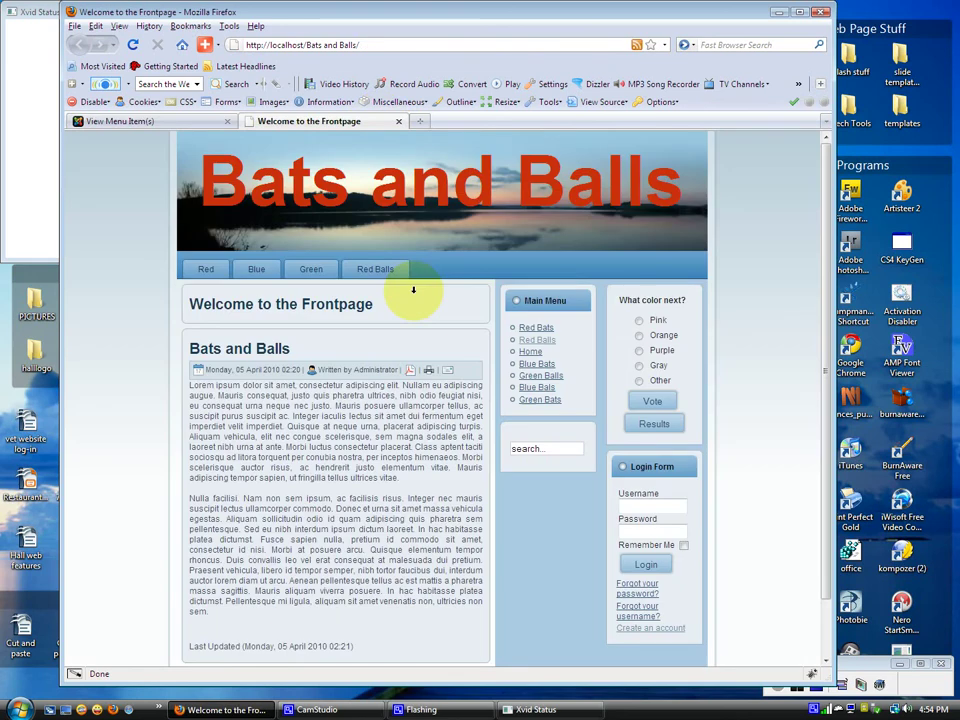
pyautogui.press('F5')
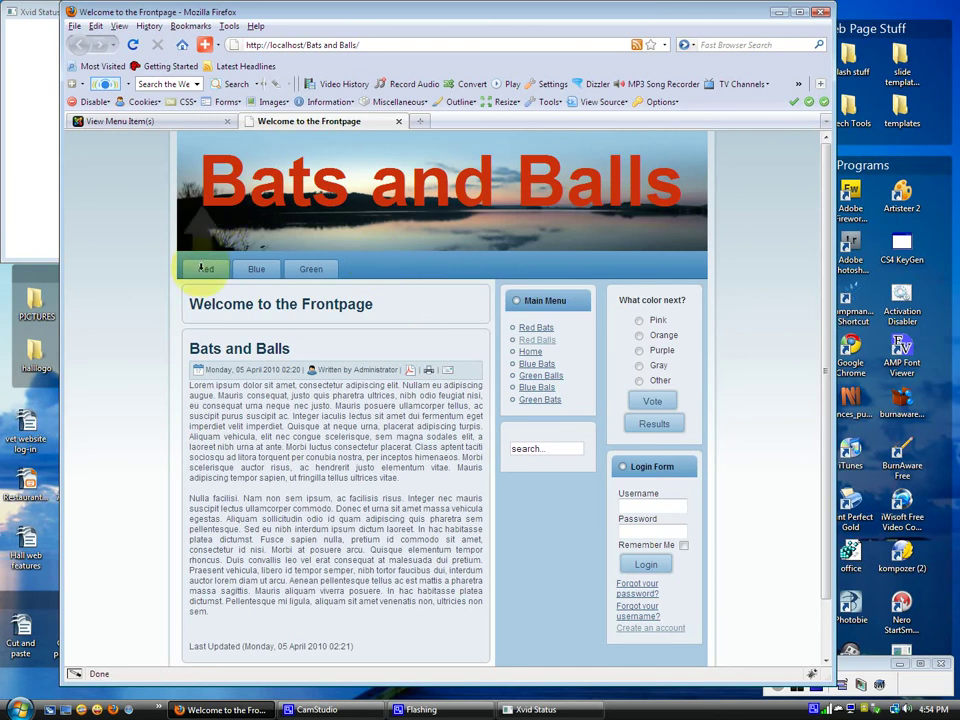
pyautogui.click(200, 120)
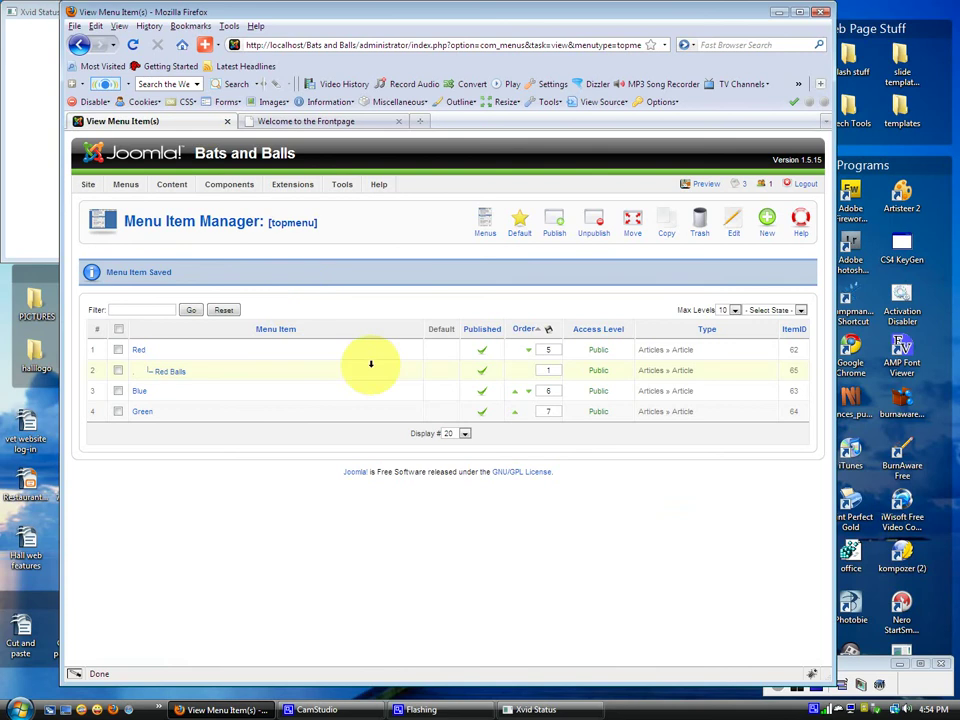
# Display all modules in the Module Manager and open the Top Menu module for editing
pyautogui.moveTo(295, 186)
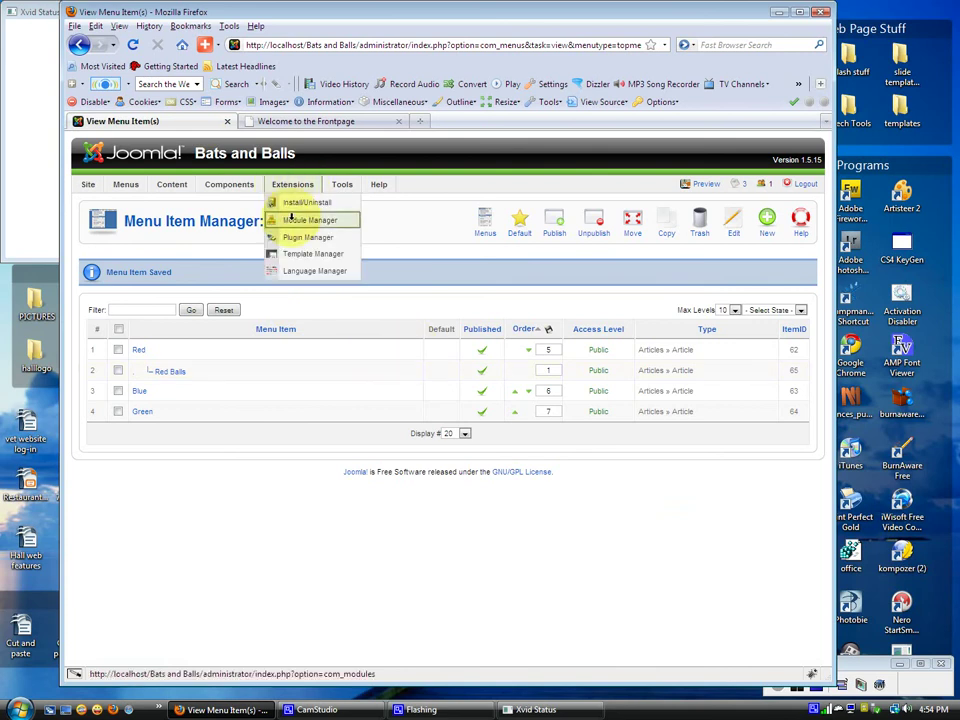
pyautogui.click(291, 218)
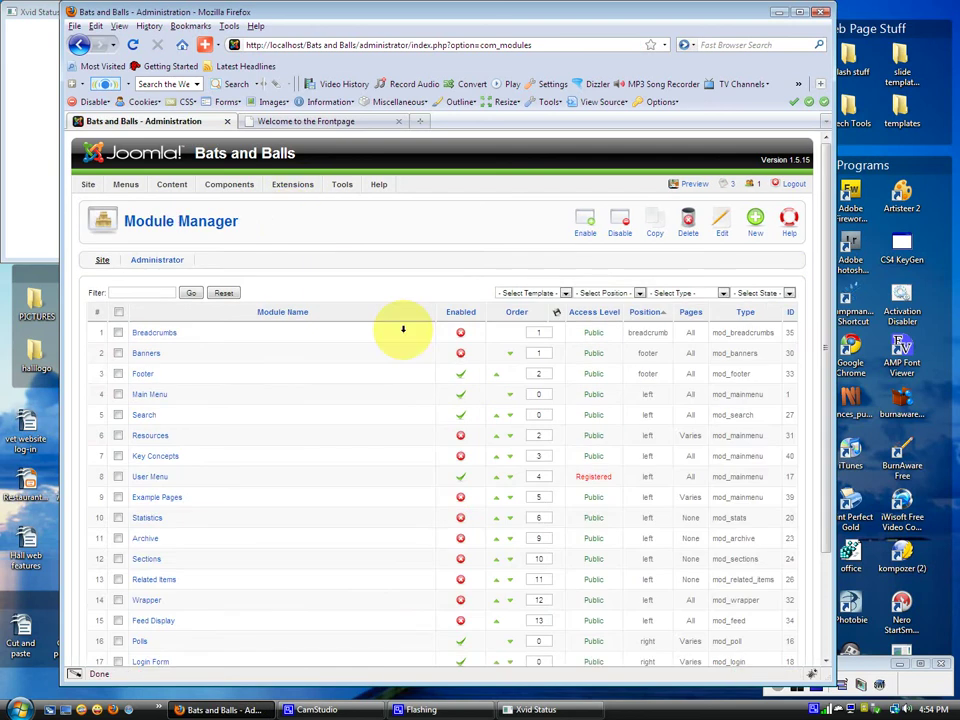
pyautogui.scroll(-3, 294, 369)
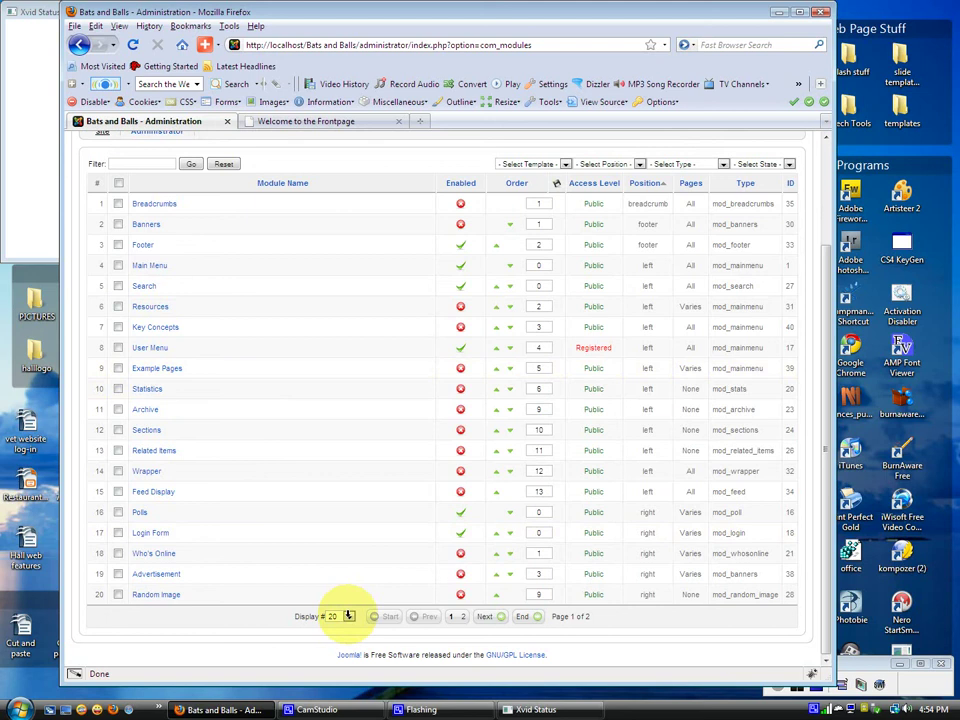
pyautogui.click(349, 616)
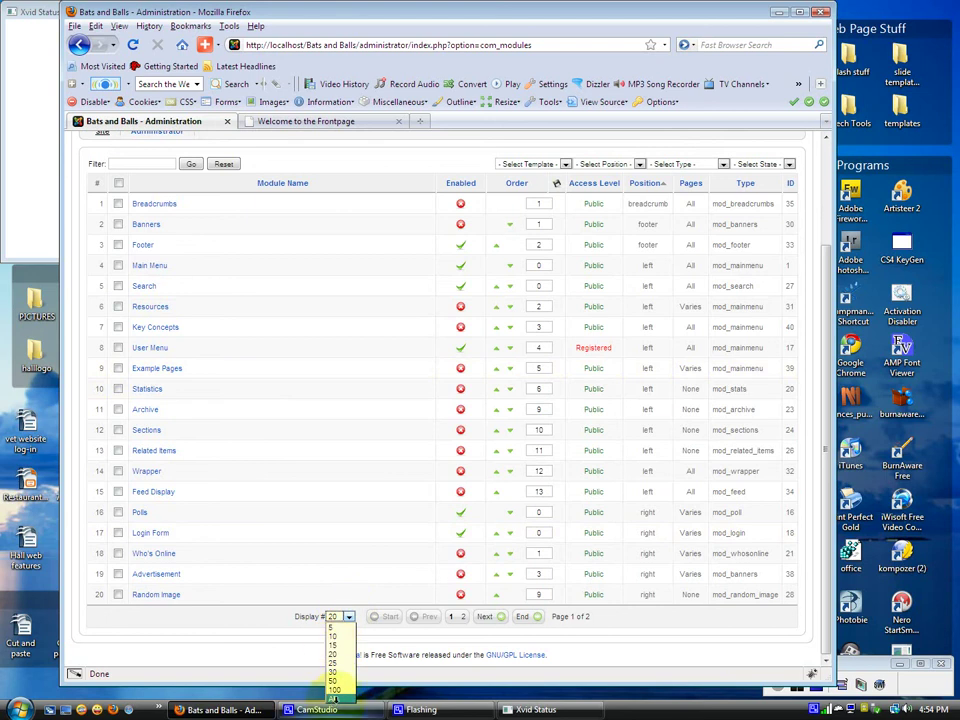
pyautogui.click(336, 691)
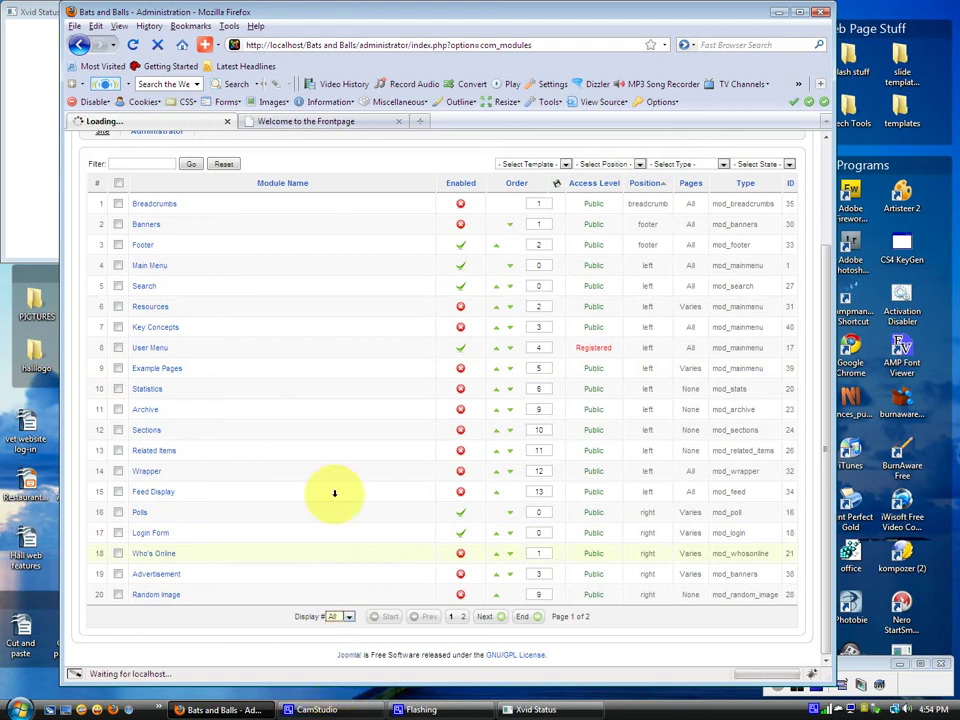
pyautogui.scroll(-5, 296, 404)
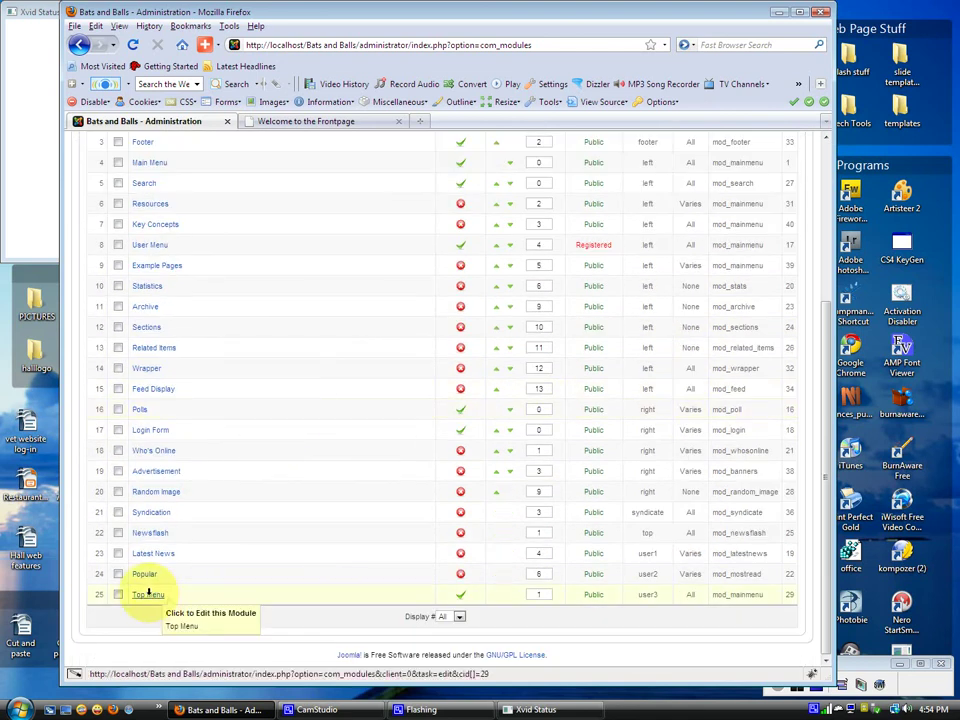
pyautogui.click(148, 594)
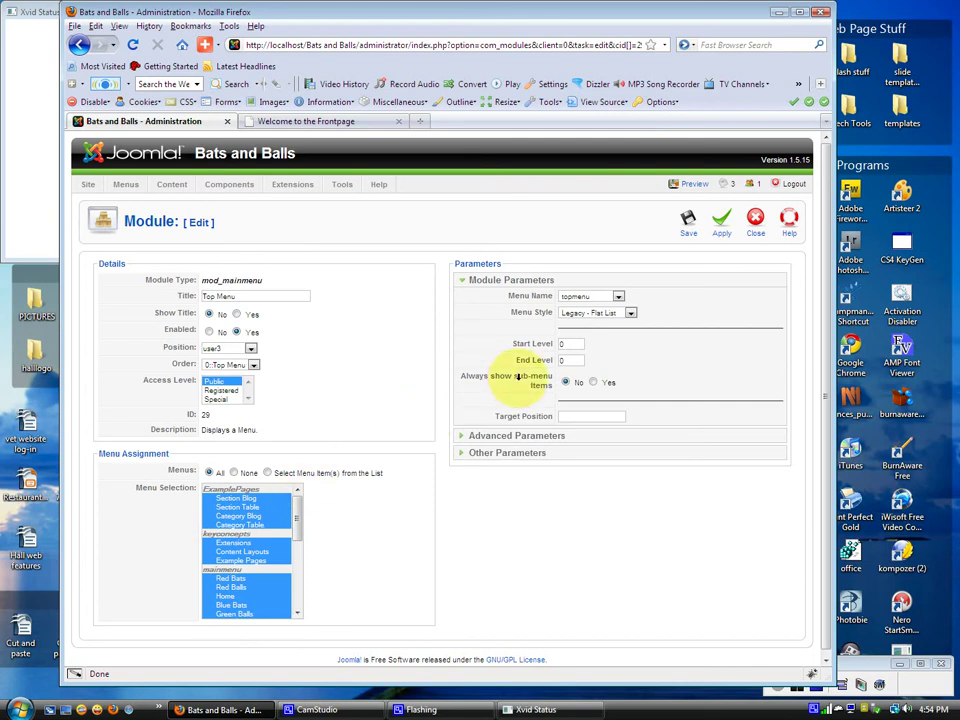
# Set the Top Menu module to always show sub-menu items and save it
pyautogui.moveTo(514, 378)
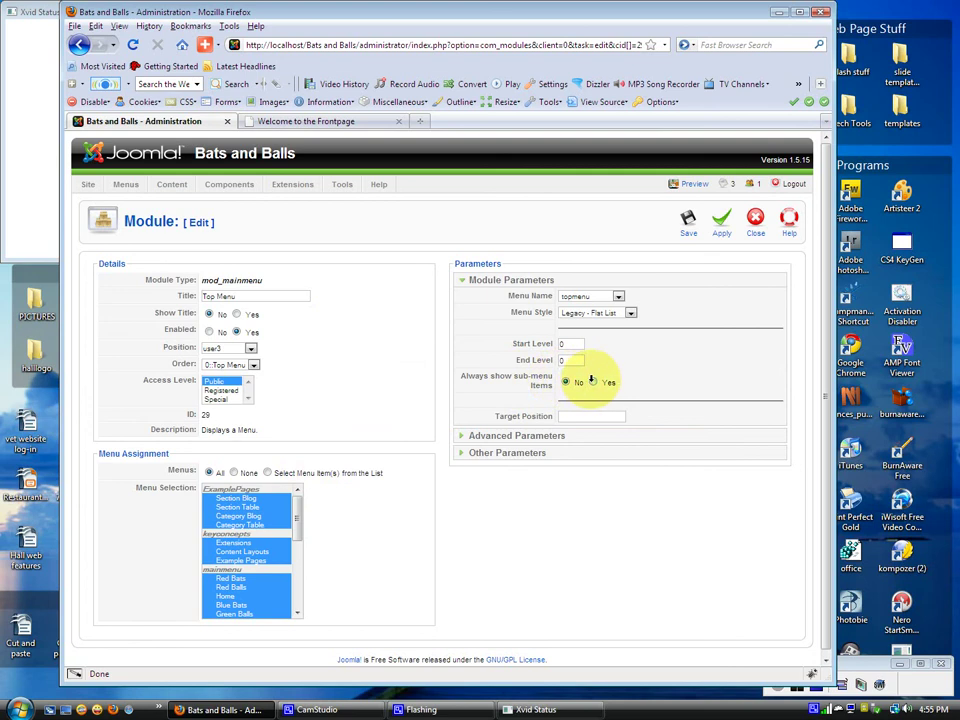
pyautogui.click(593, 382)
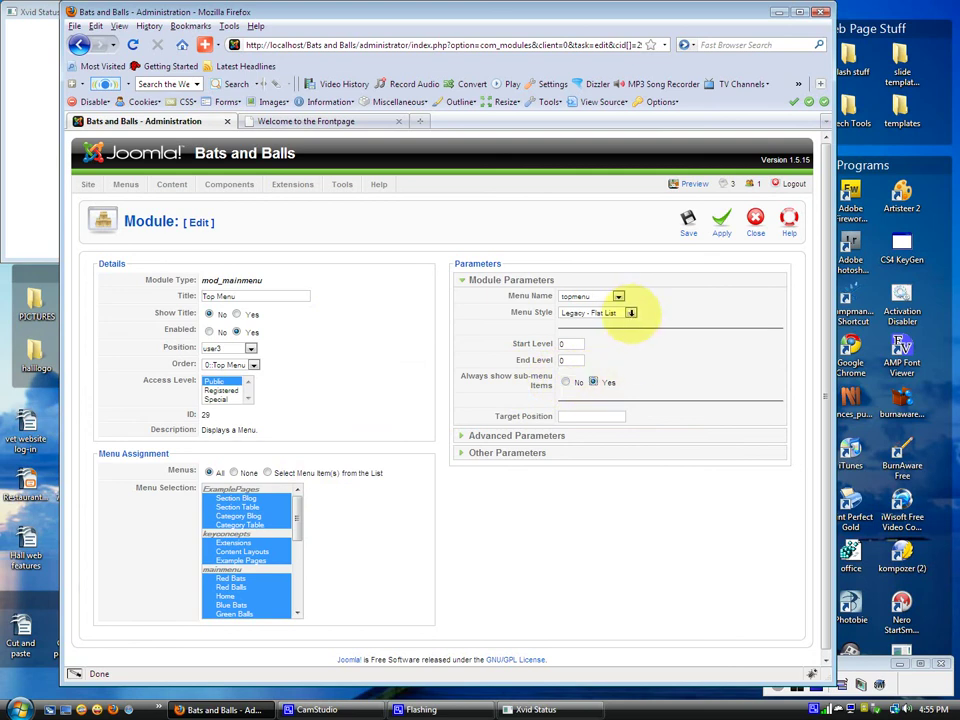
pyautogui.click(630, 313)
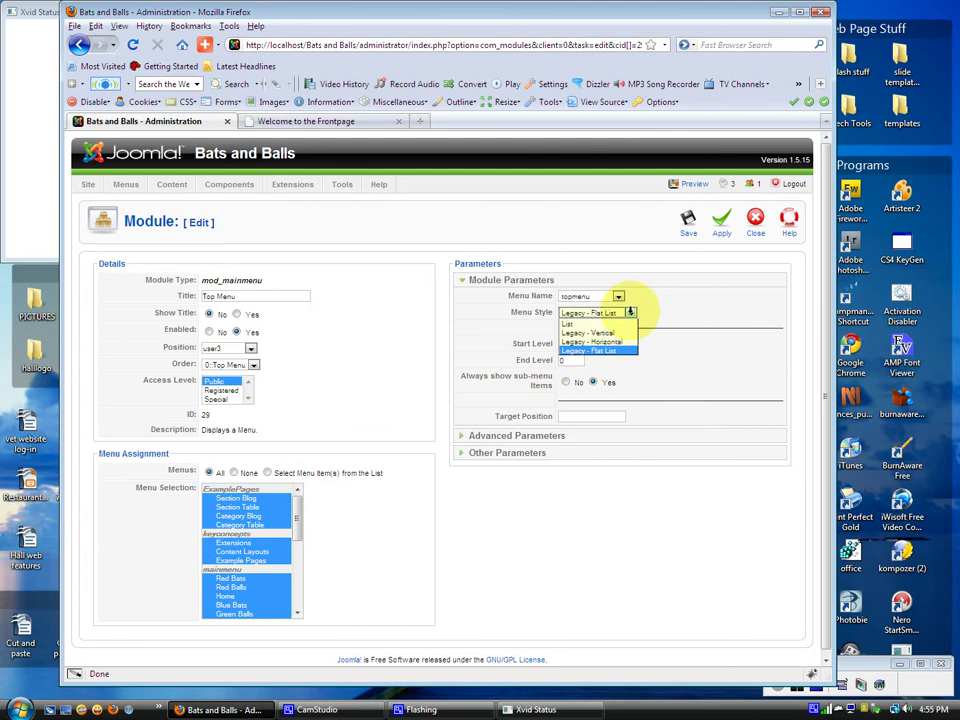
pyautogui.click(634, 314)
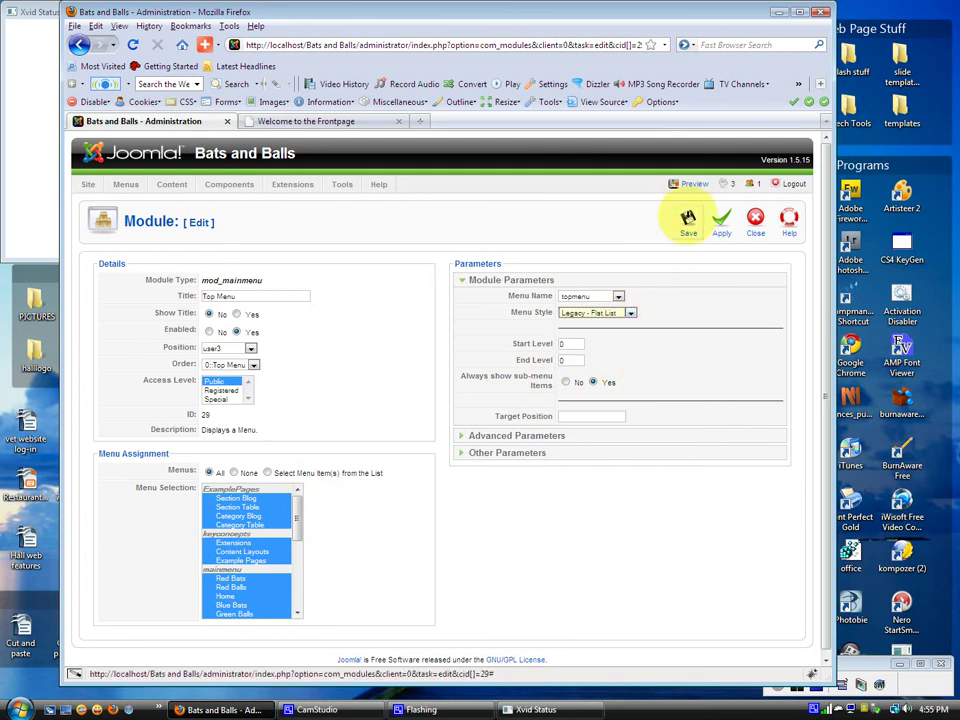
pyautogui.click(688, 220)
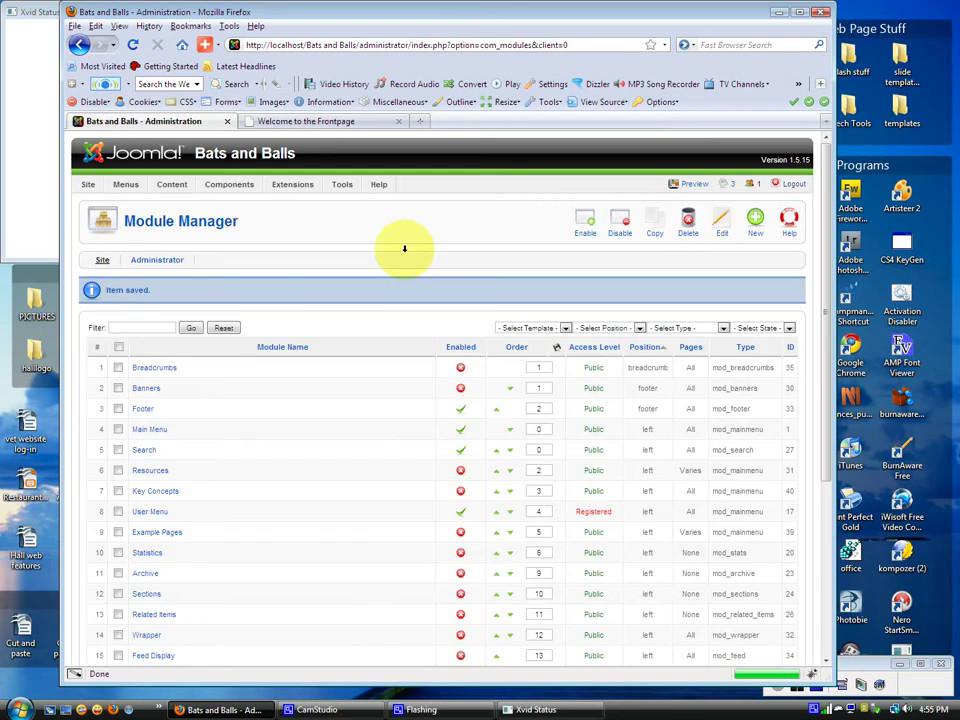
# Check the Red sub-menu on the site's front page, and return to the administration page
pyautogui.click(380, 118)
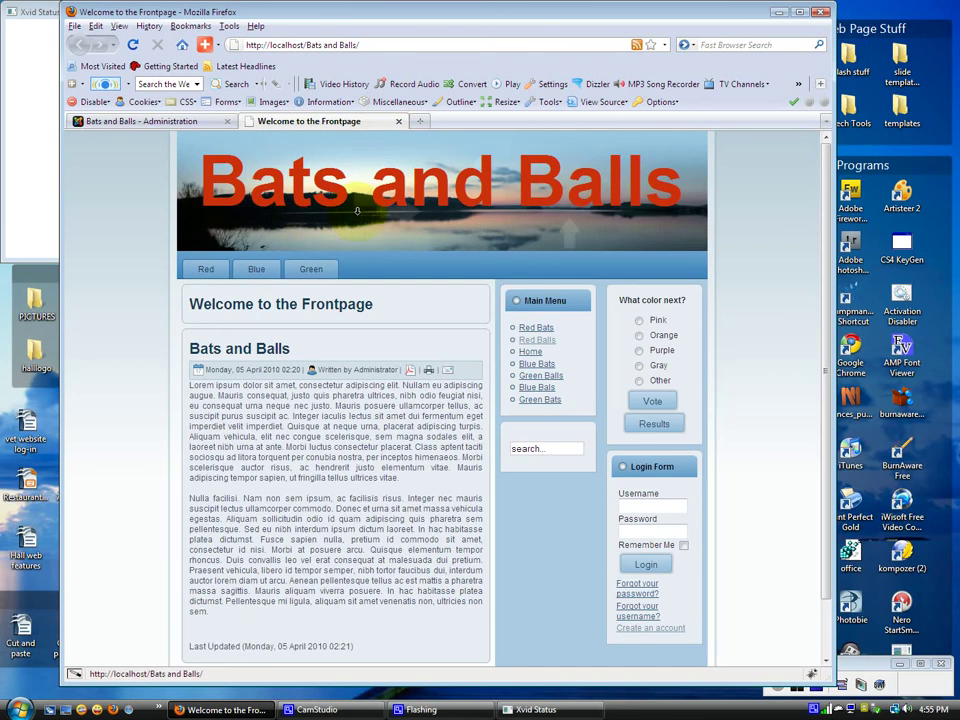
pyautogui.click(358, 210)
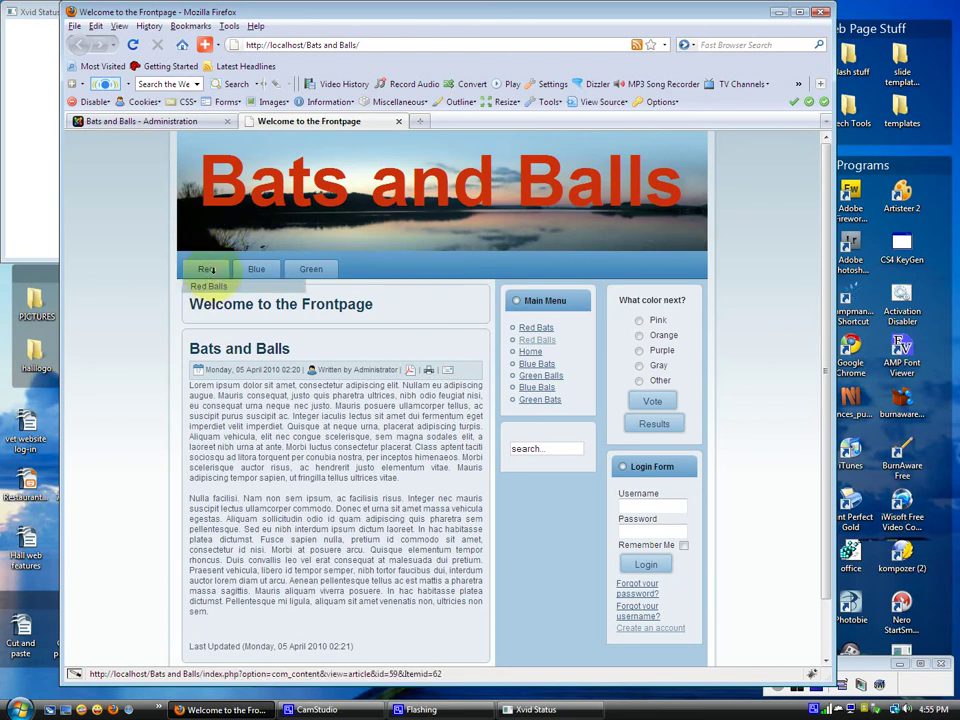
pyautogui.click(199, 121)
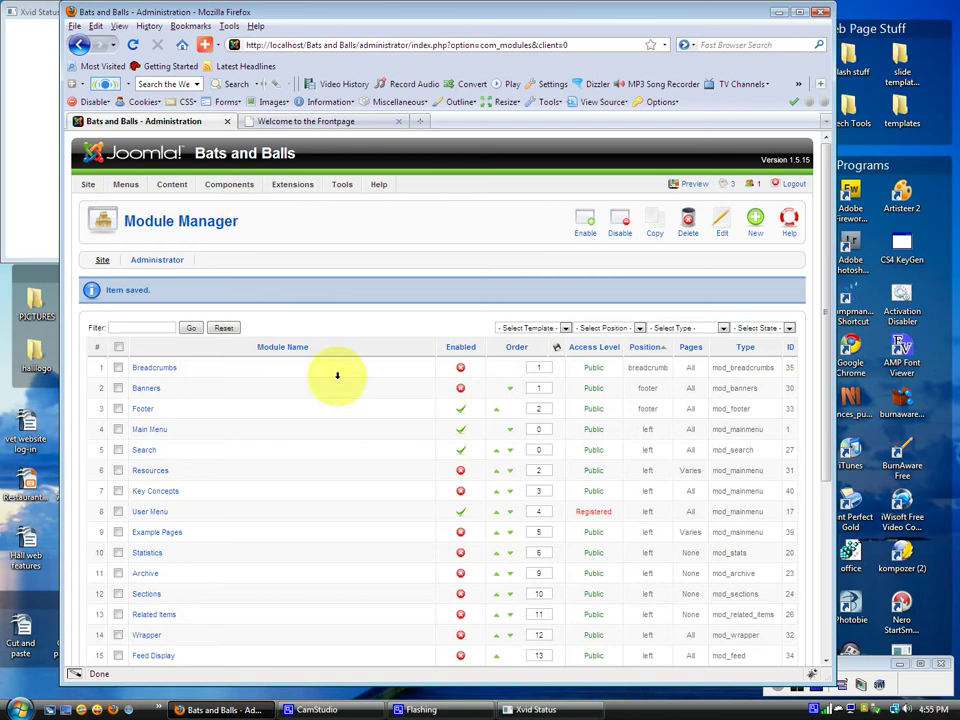
# Start a new Top Menu item of the internal link type Article Layout
pyautogui.moveTo(124, 190)
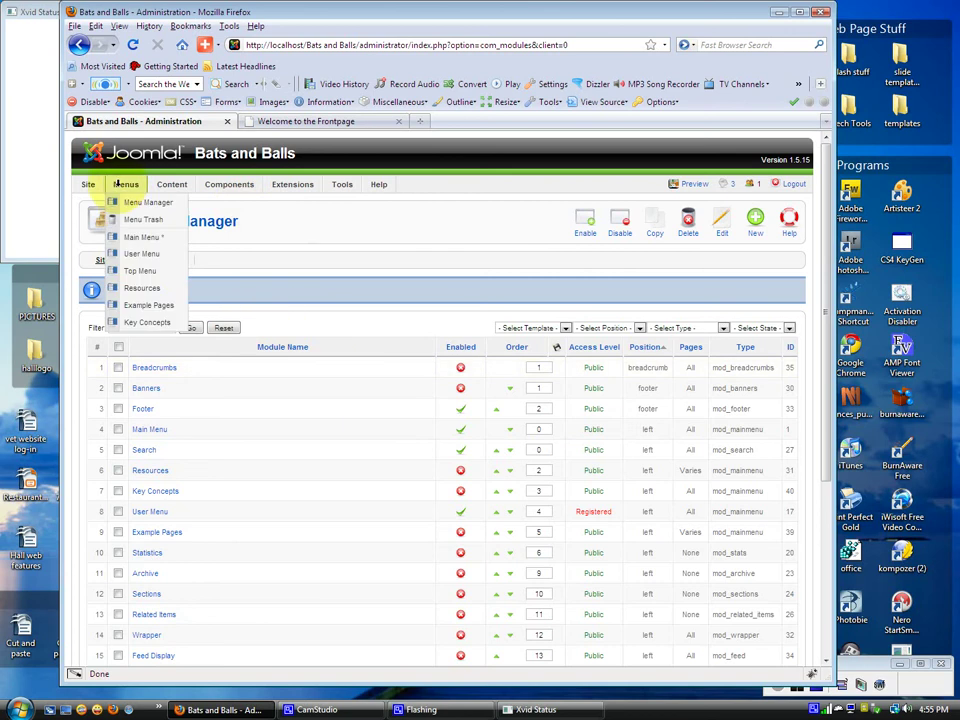
pyautogui.click(138, 270)
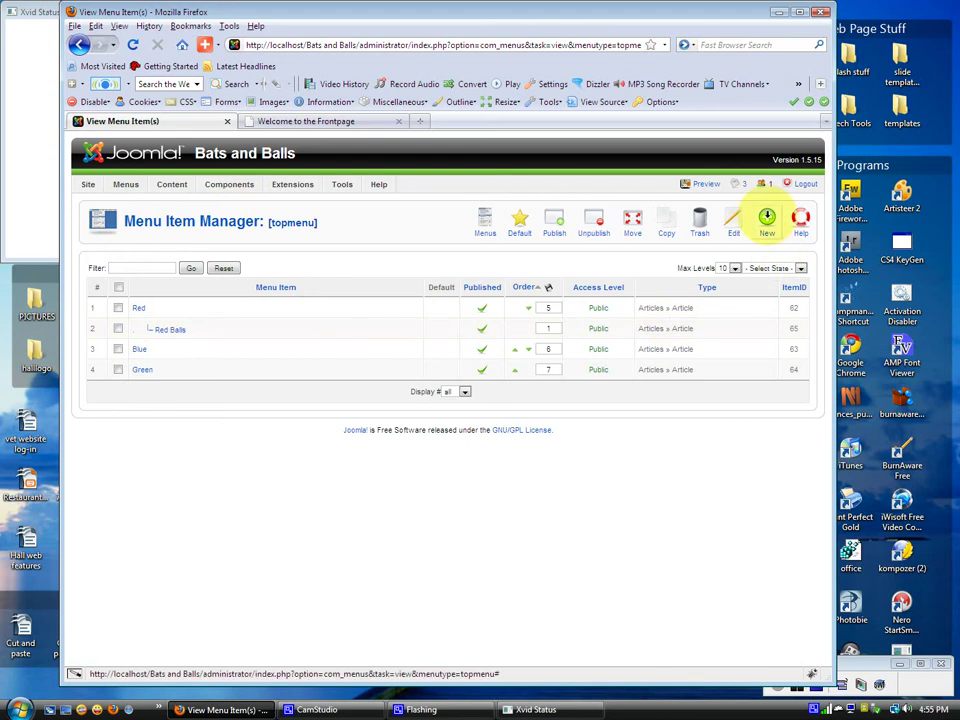
pyautogui.click(767, 220)
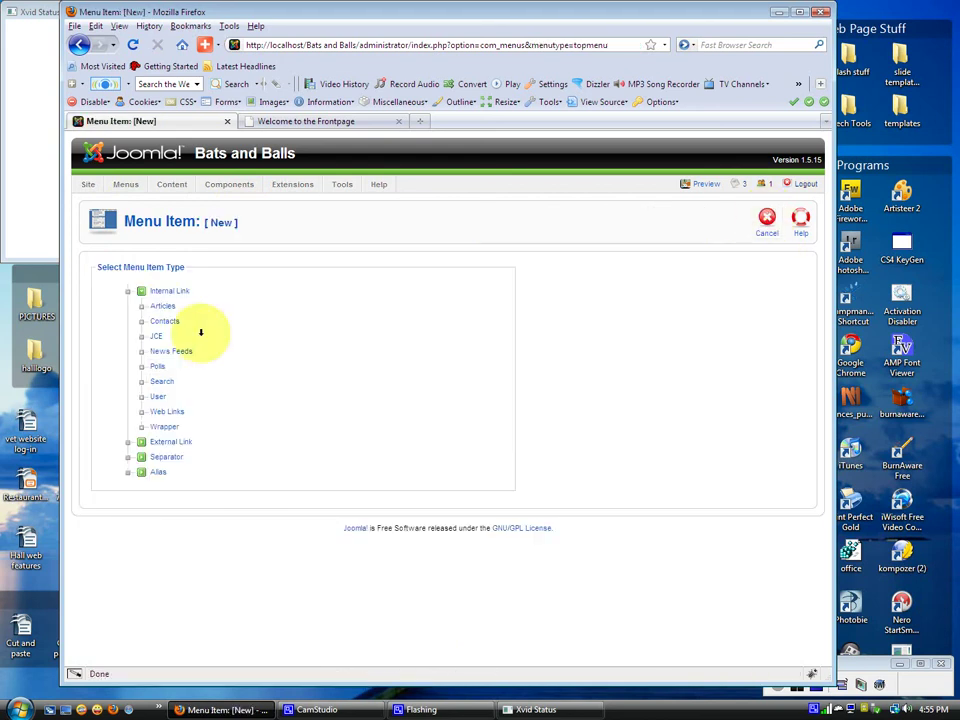
pyautogui.click(161, 306)
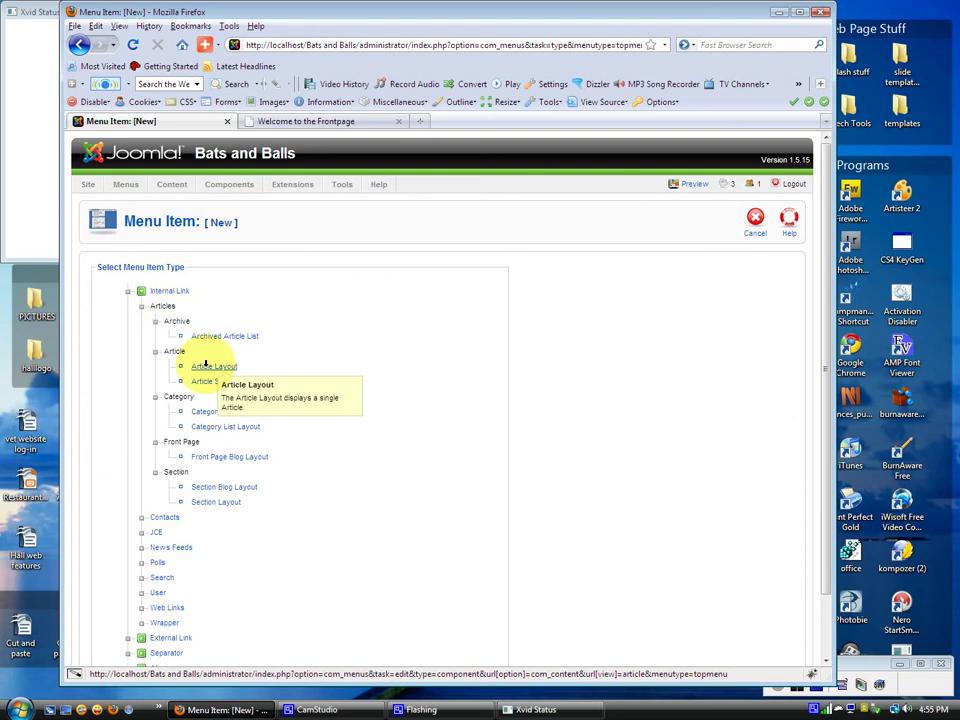
pyautogui.click(207, 365)
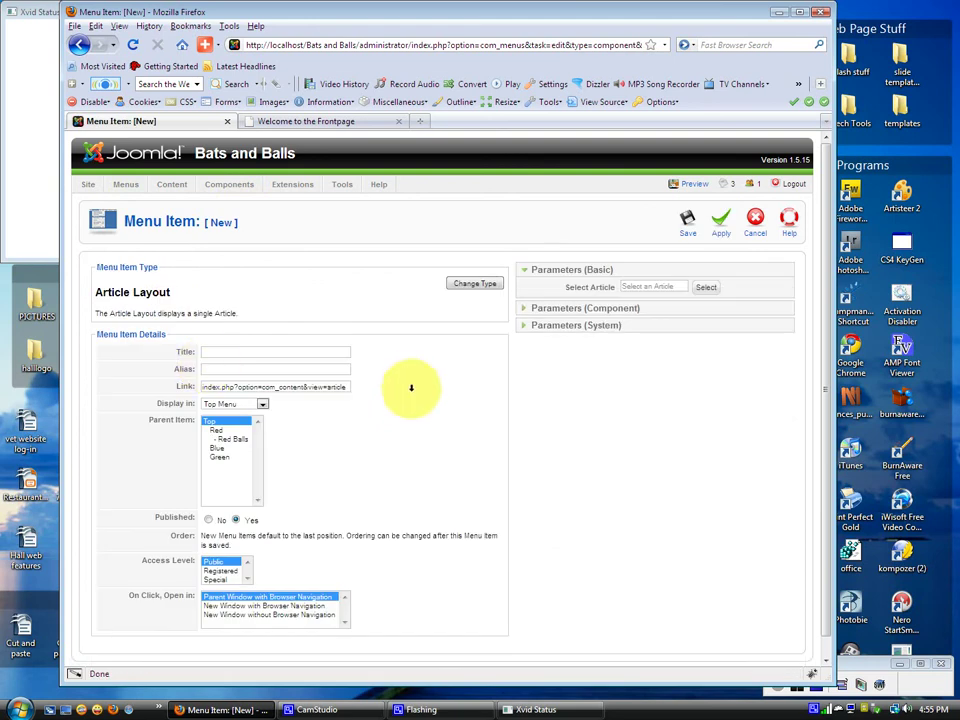
pyautogui.click(373, 120)
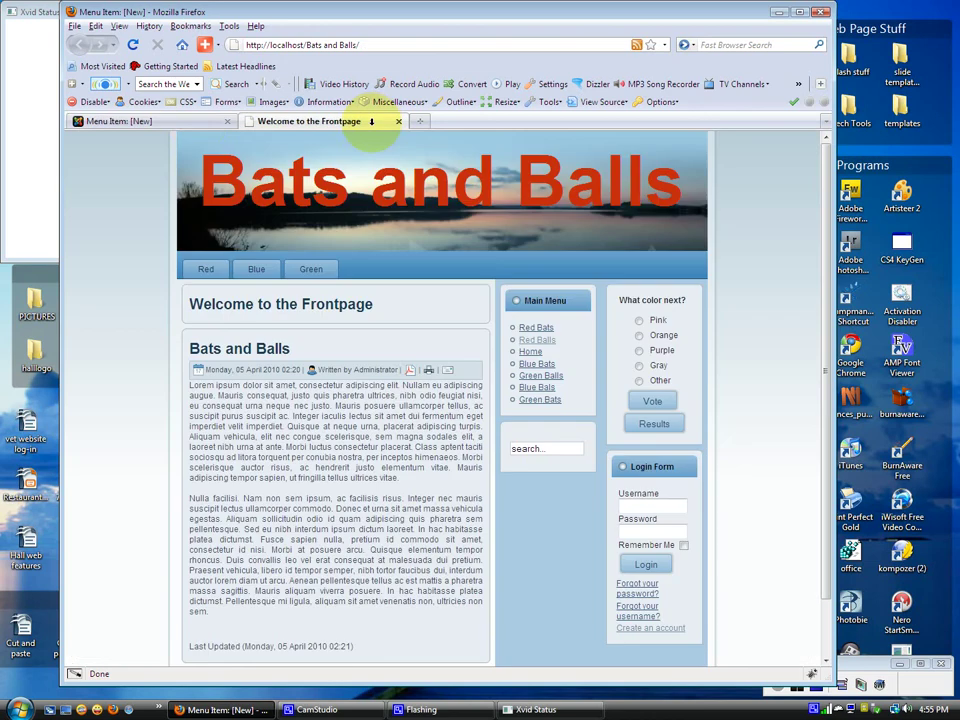
pyautogui.click(197, 120)
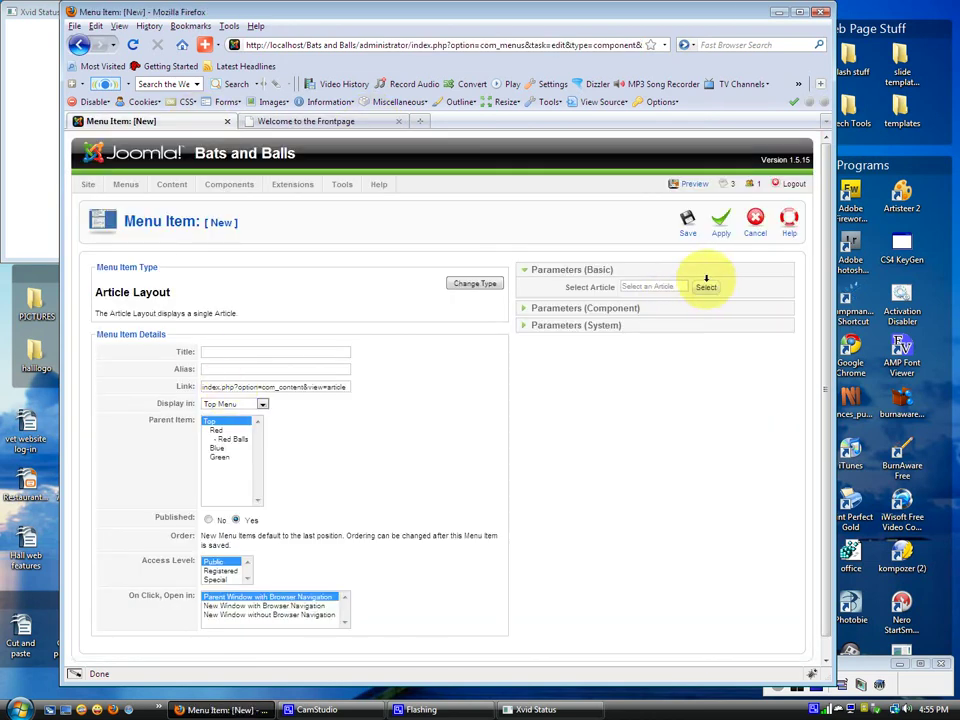
# Link the new menu item to the Big Red Balls article, title it Big Red Balls, and save it
pyautogui.click(707, 285)
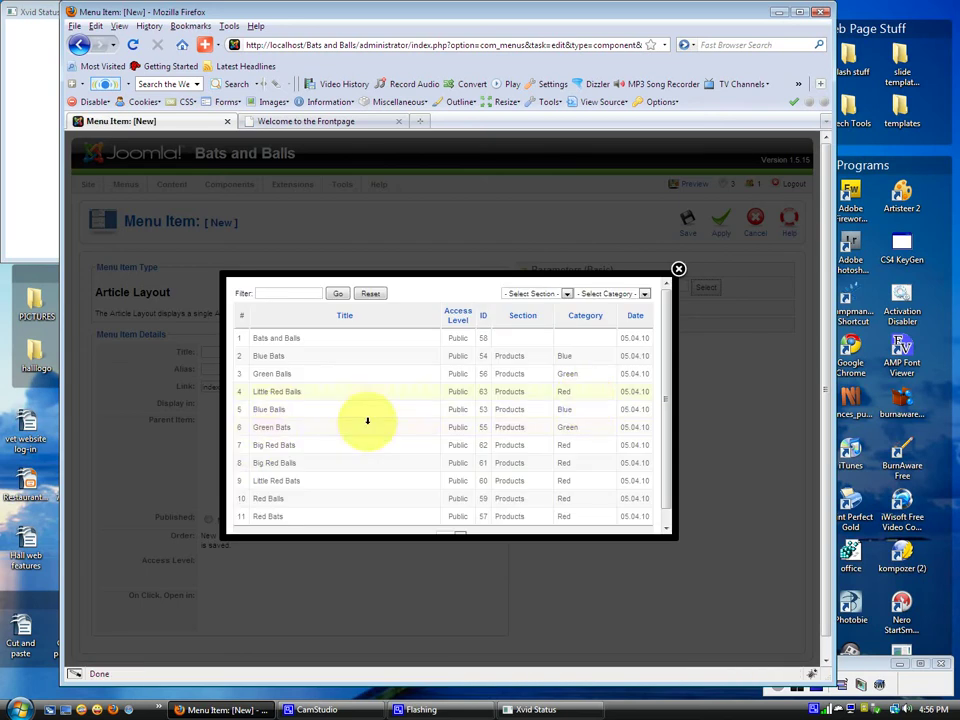
pyautogui.click(262, 461)
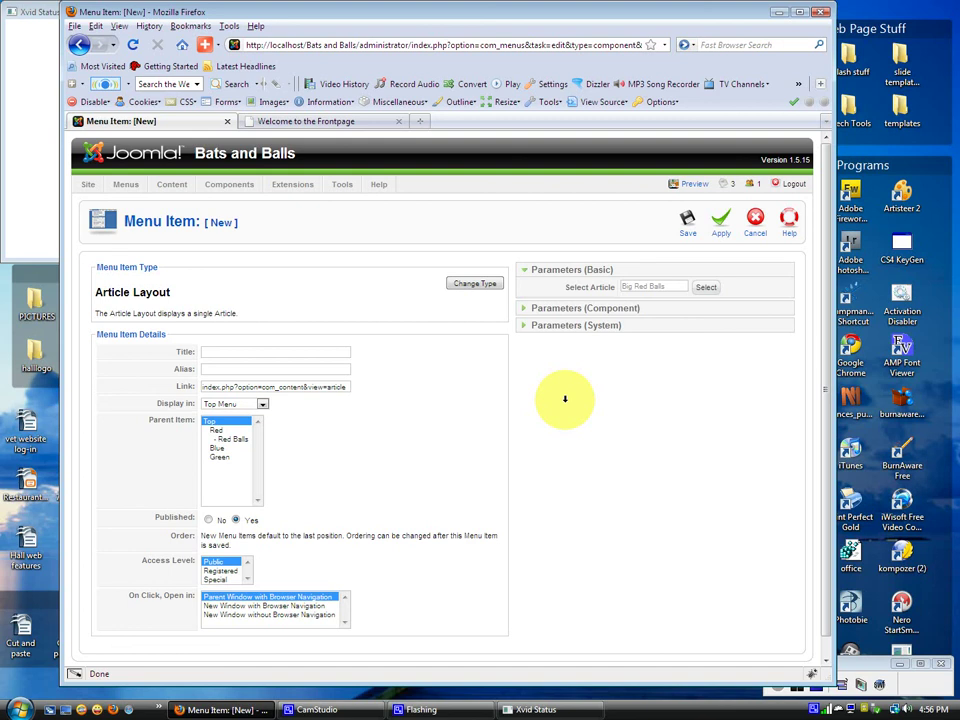
pyautogui.click(213, 352)
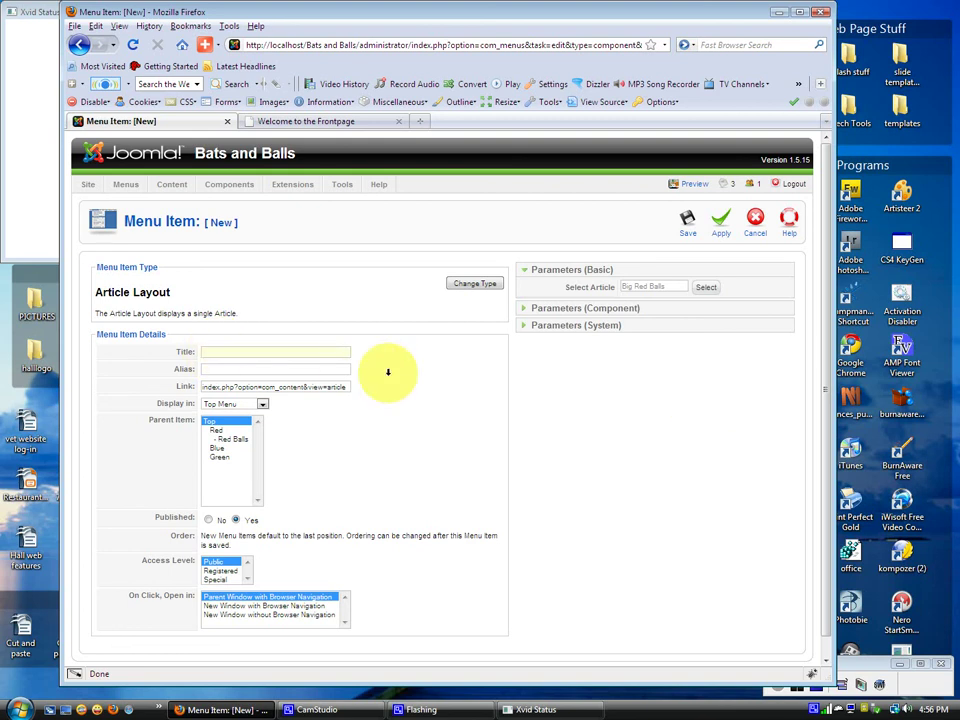
pyautogui.write('Big')
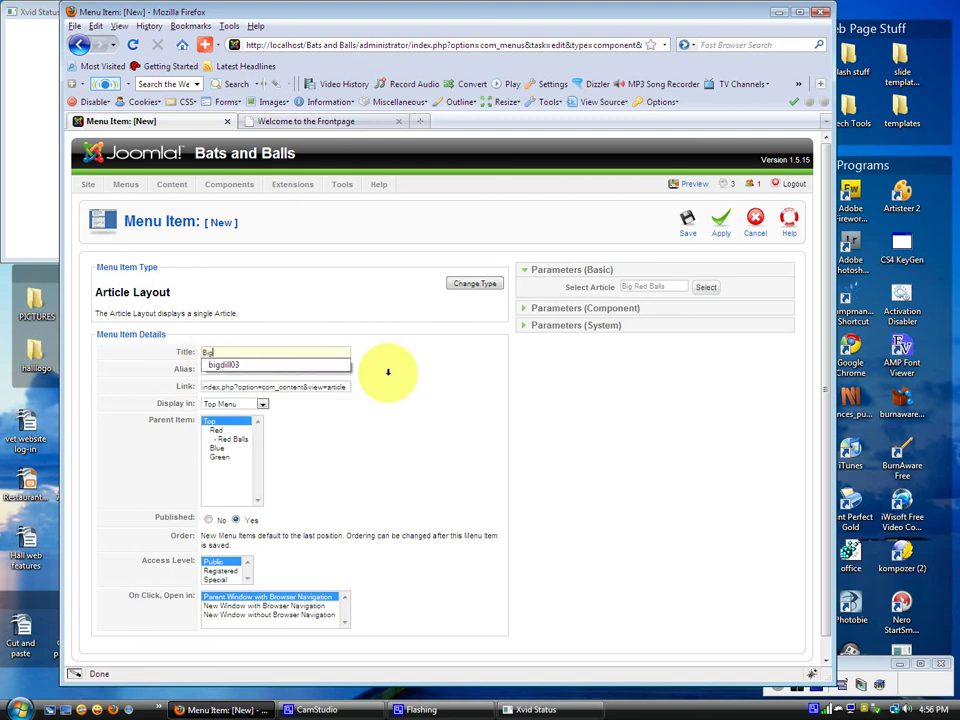
pyautogui.write(' Red B')
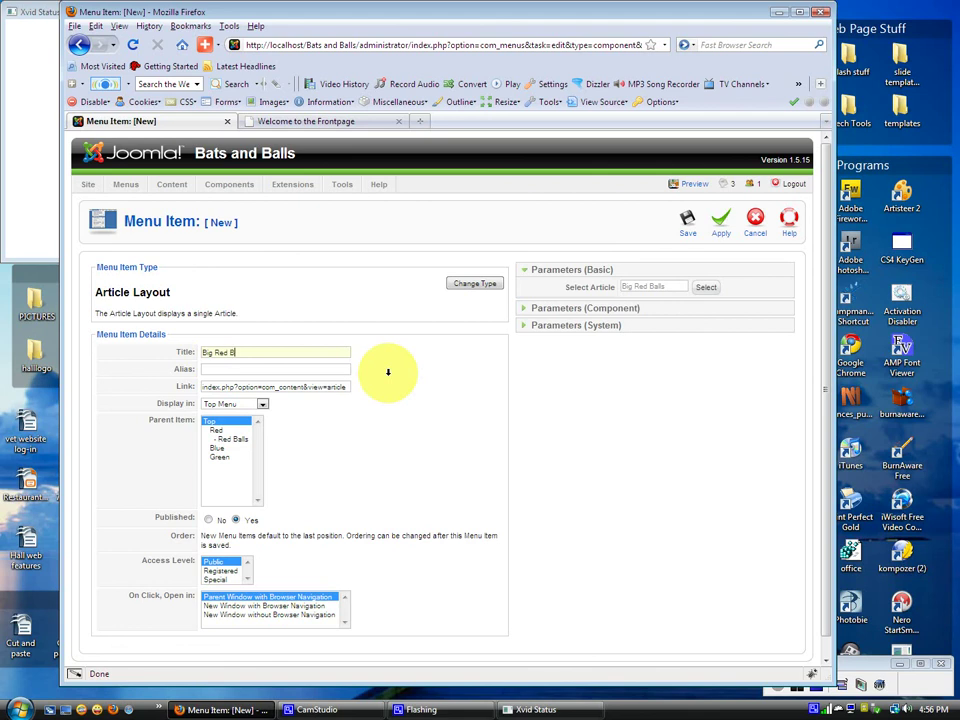
pyautogui.write('alls')
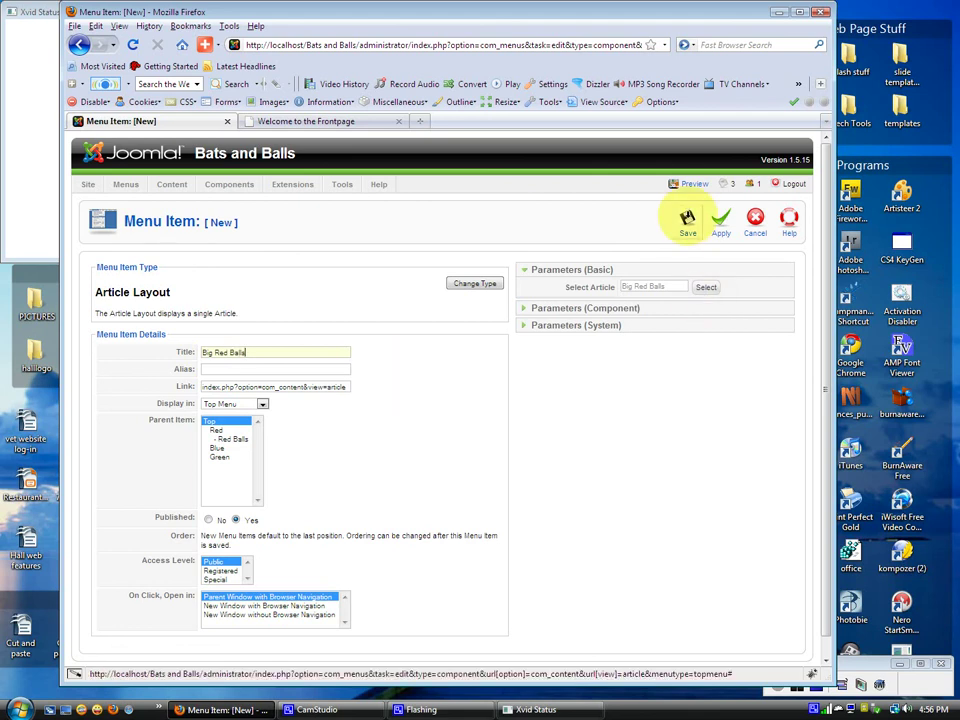
pyautogui.click(687, 220)
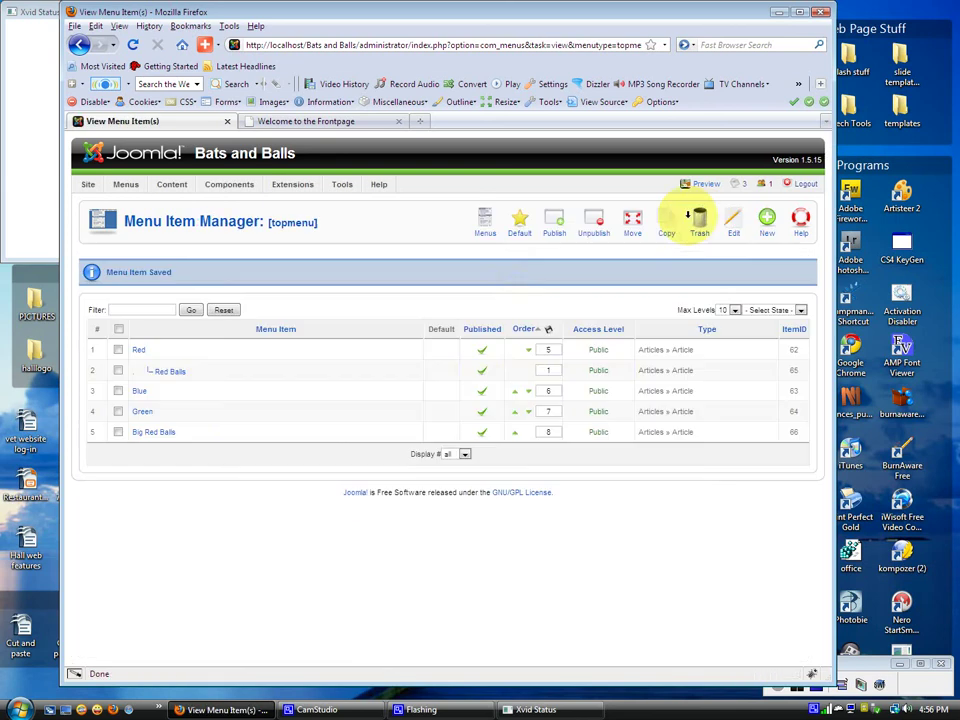
# Set Red Balls as the parent item of the Big Red Balls menu item and save the change
pyautogui.click(146, 431)
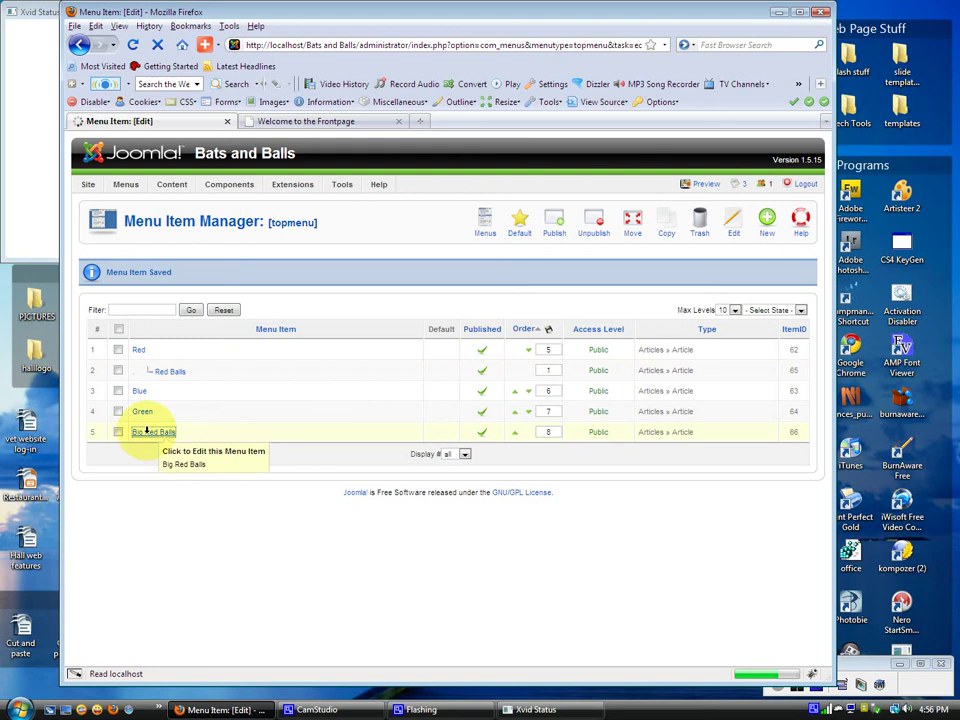
pyautogui.scroll(-1, 384, 463)
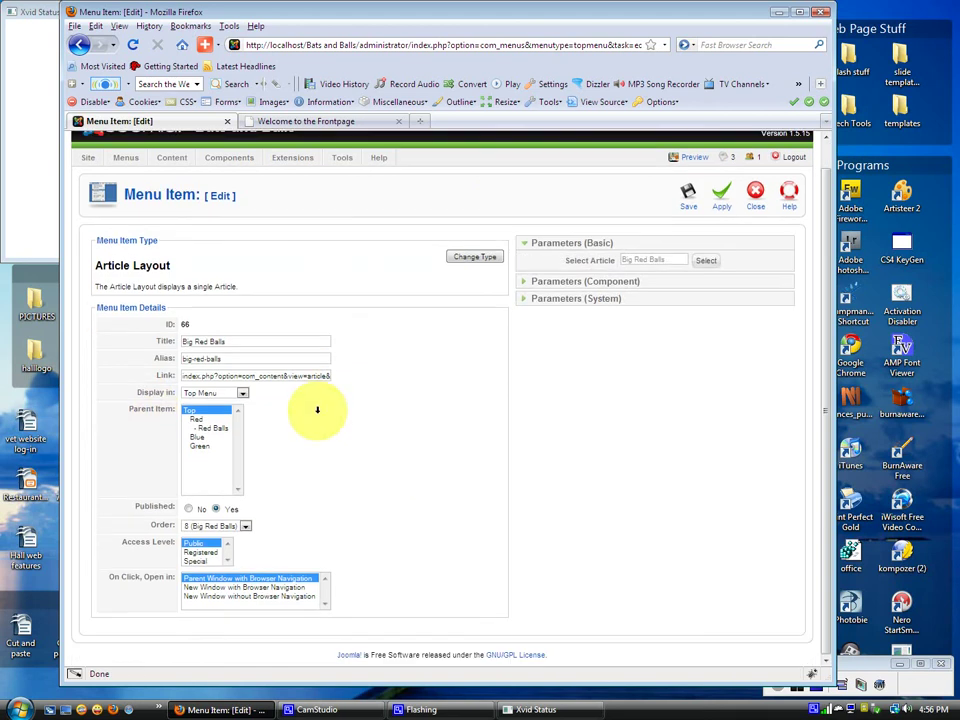
pyautogui.click(207, 428)
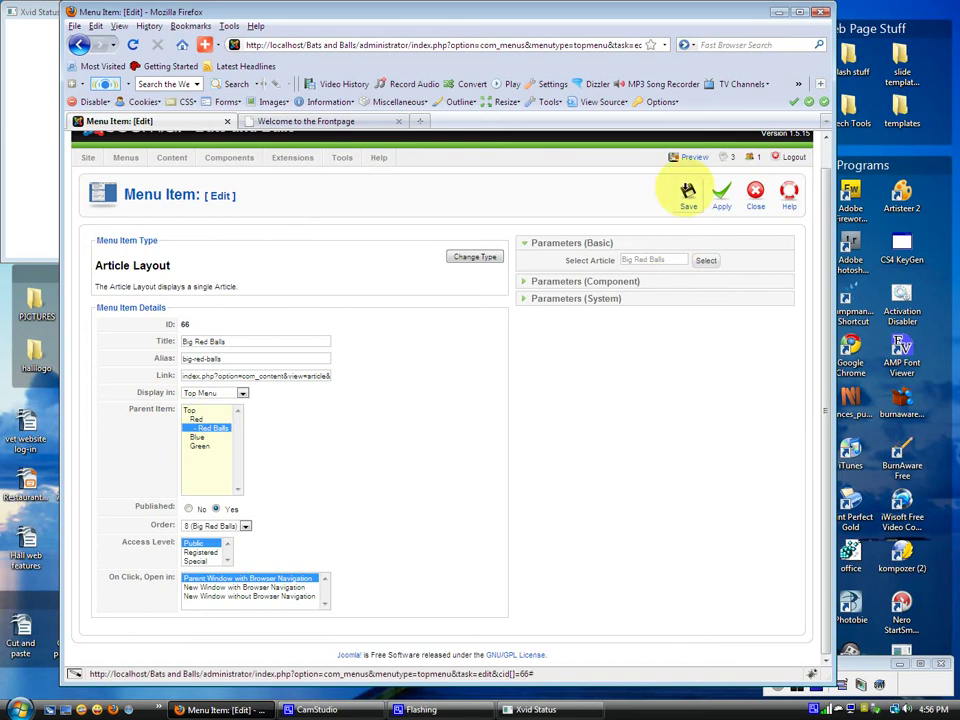
pyautogui.click(688, 193)
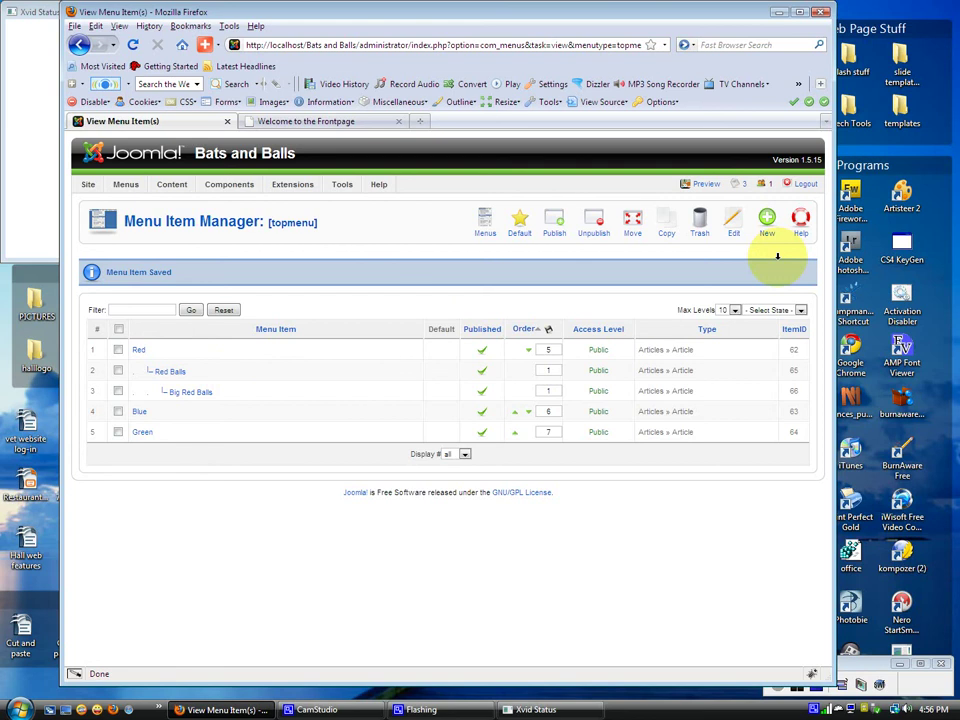
# Create and save an Article Layout item in the Top Menu titled Little Red Balls, linked to the Little Red Balls article
pyautogui.click(767, 221)
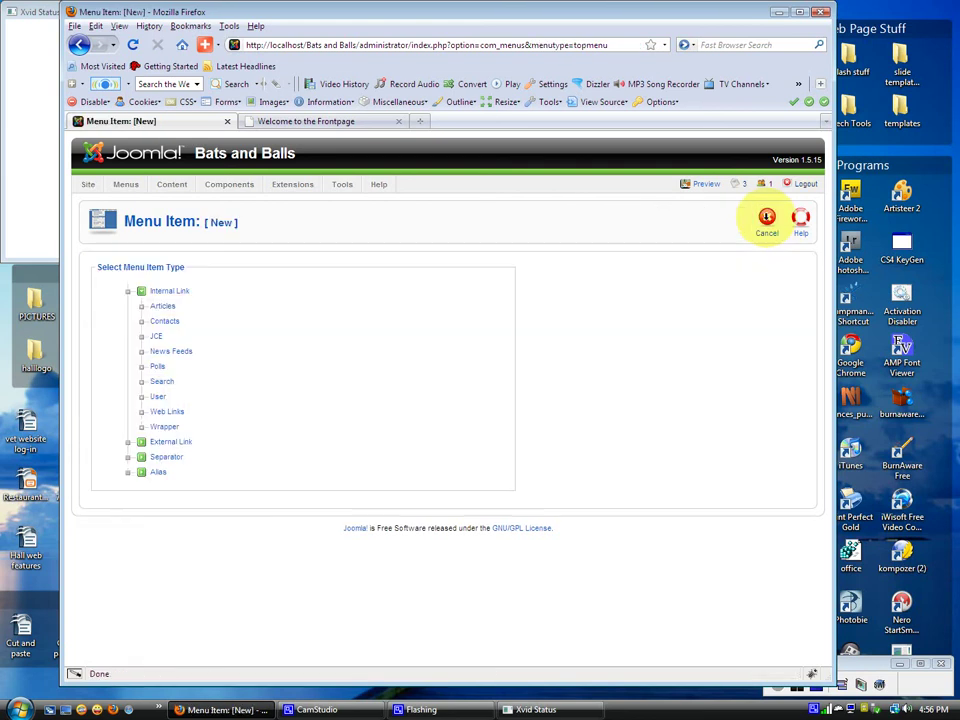
pyautogui.click(161, 306)
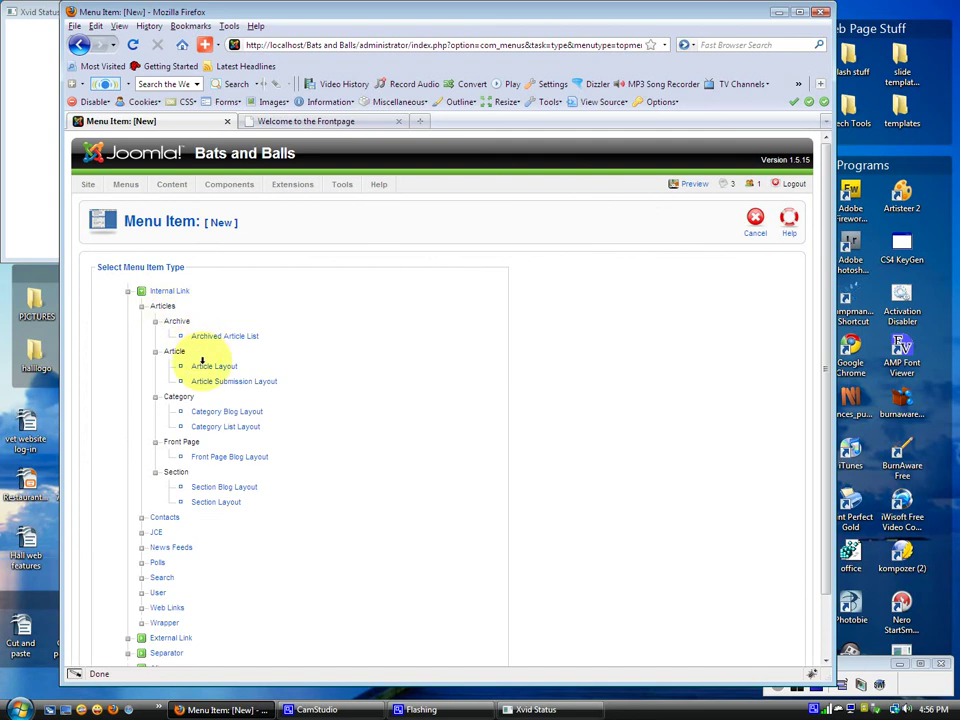
pyautogui.click(203, 365)
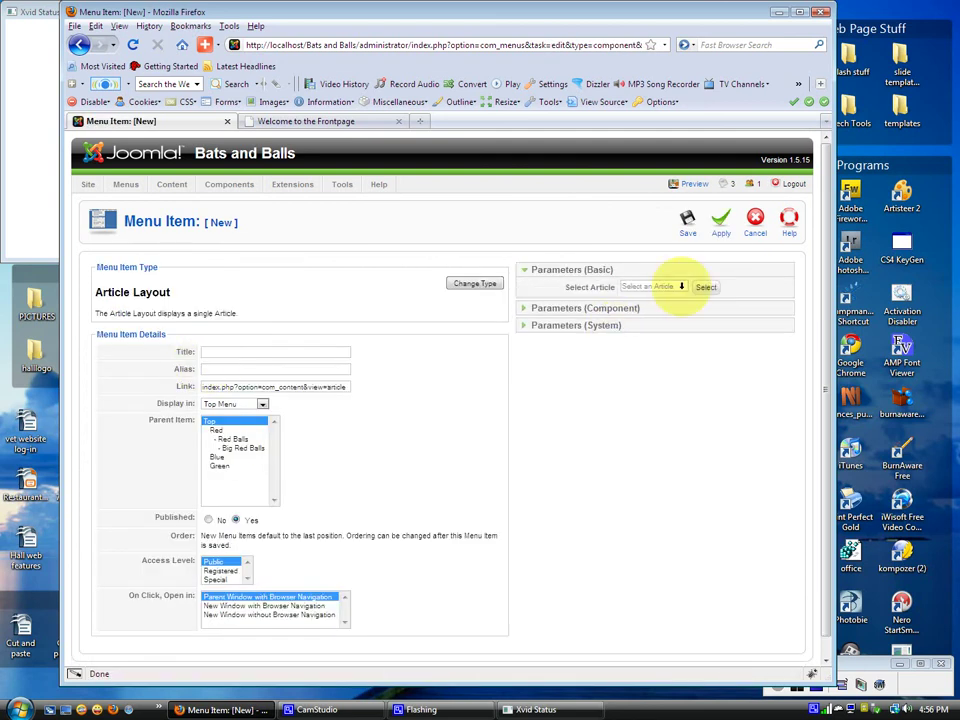
pyautogui.click(705, 287)
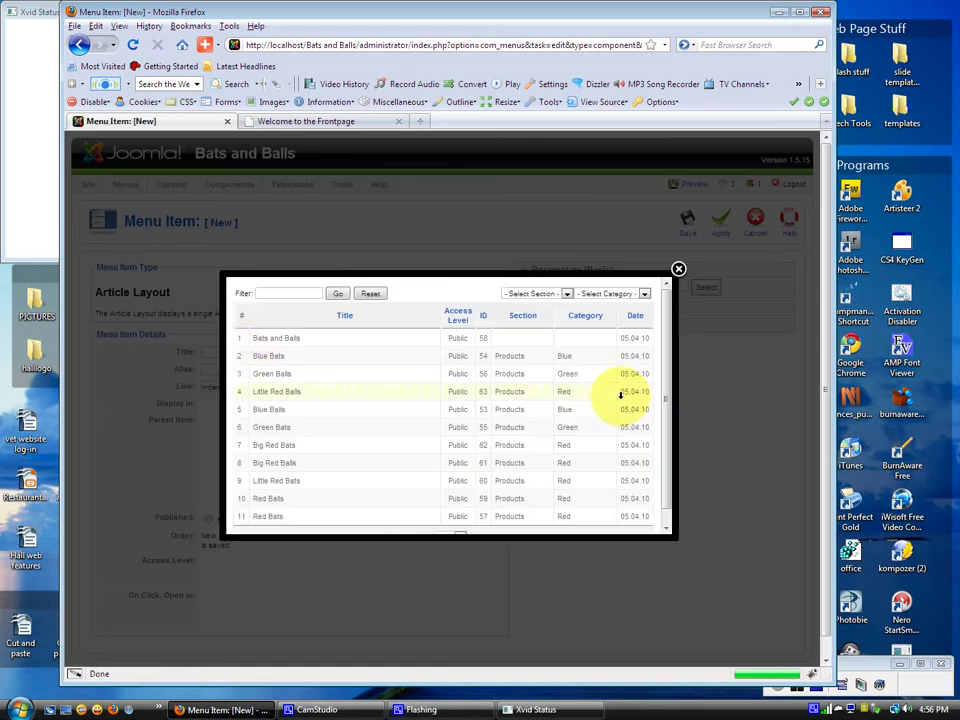
pyautogui.click(262, 391)
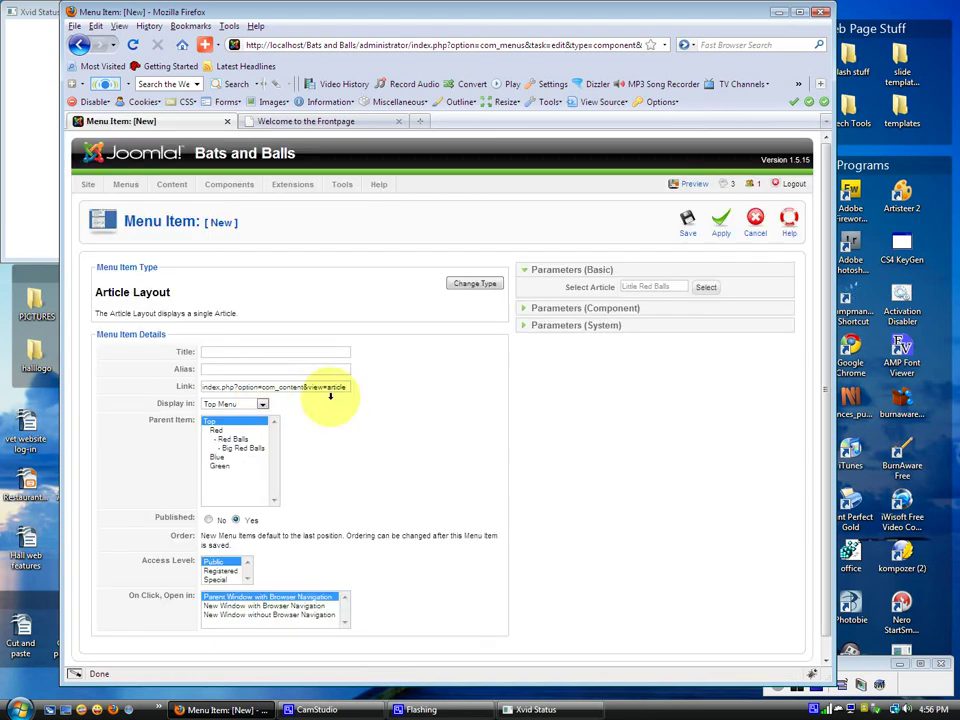
pyautogui.click(210, 351)
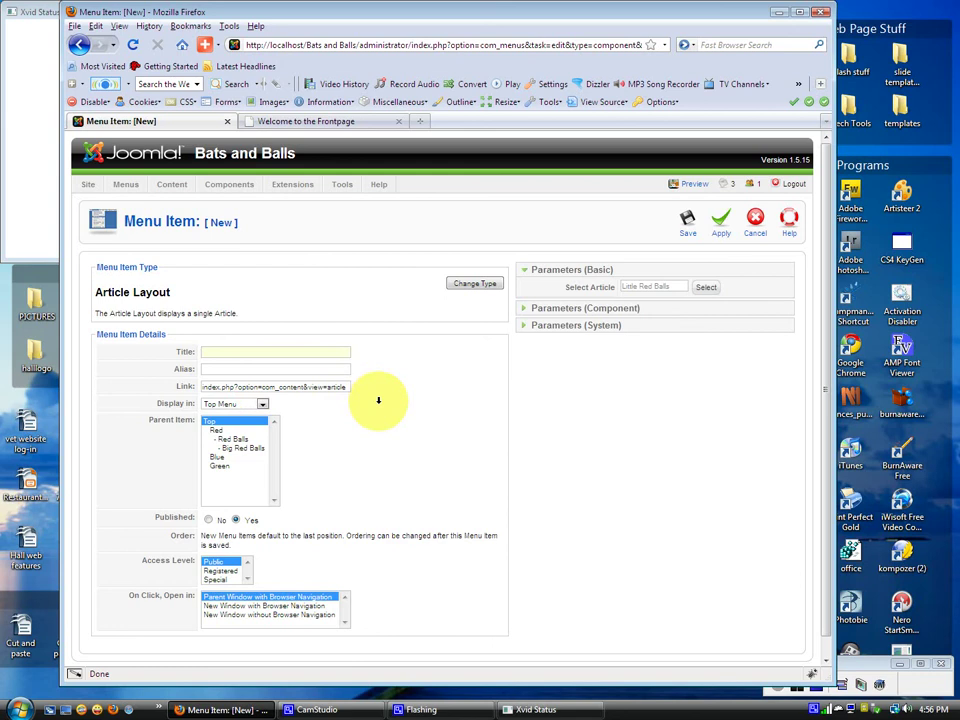
pyautogui.write('Little Red Balls')
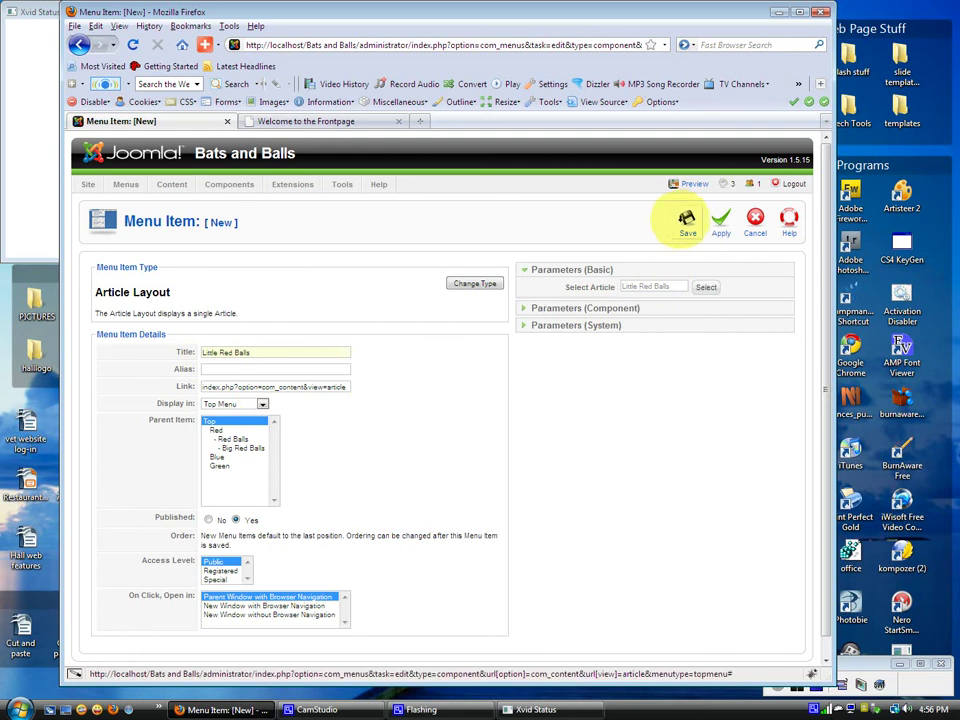
pyautogui.click(687, 220)
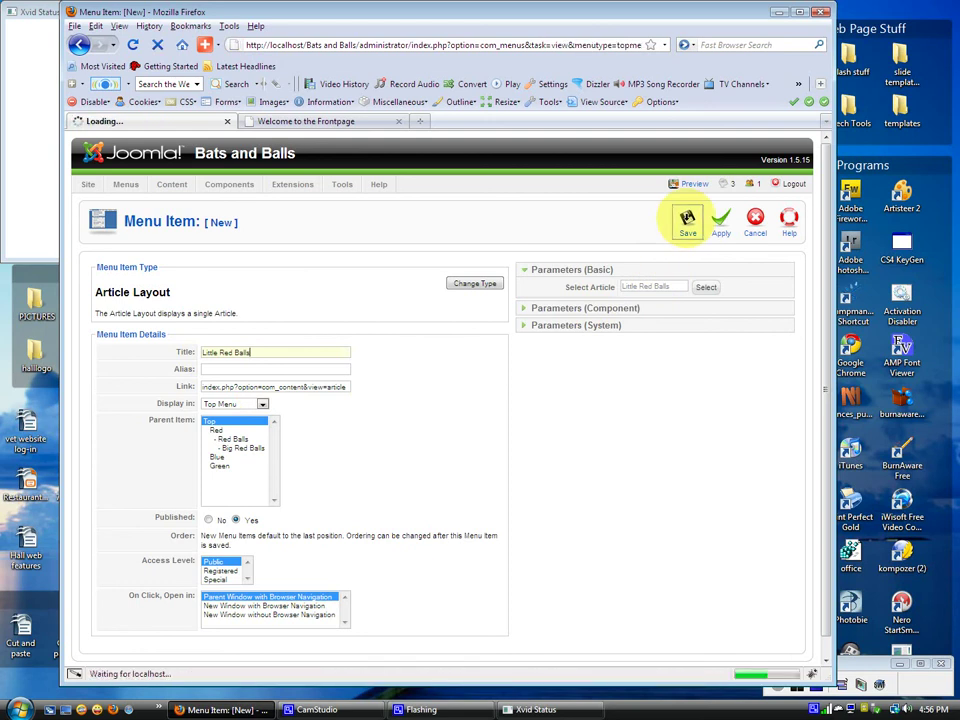
# Refresh the site's front page to check the nested sub-menus under Red, and return to the administration page
pyautogui.click(380, 121)
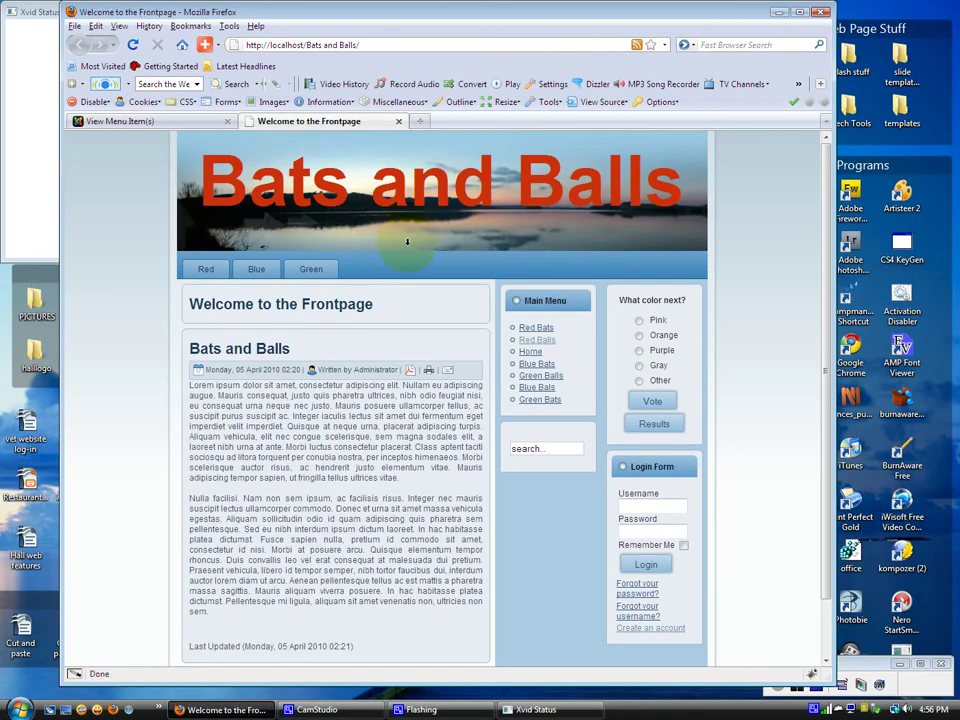
pyautogui.press('F5')
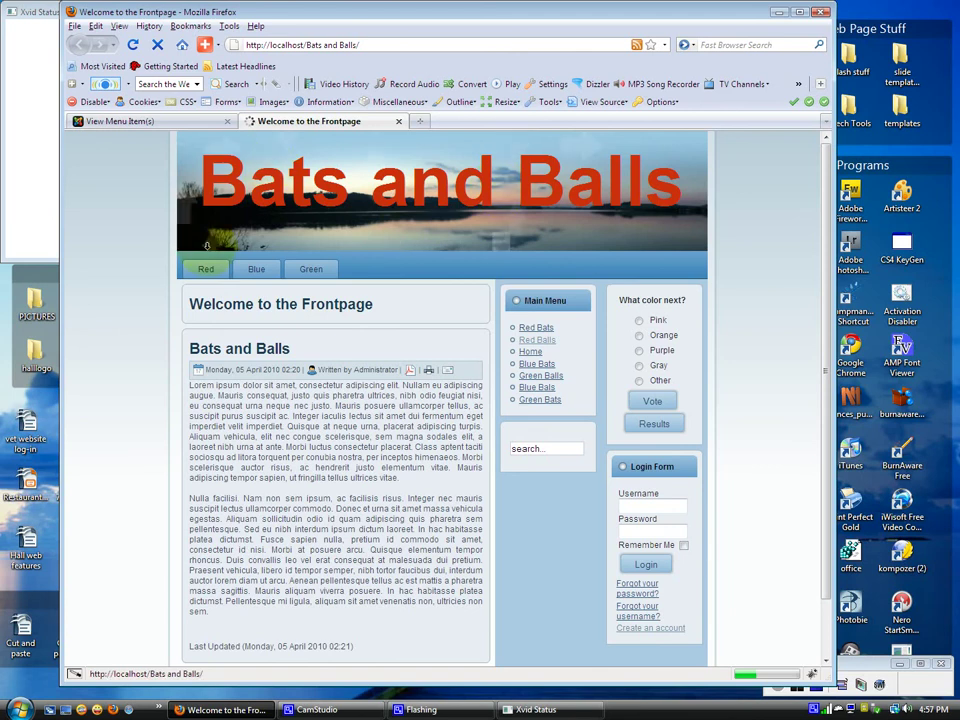
pyautogui.moveTo(204, 266)
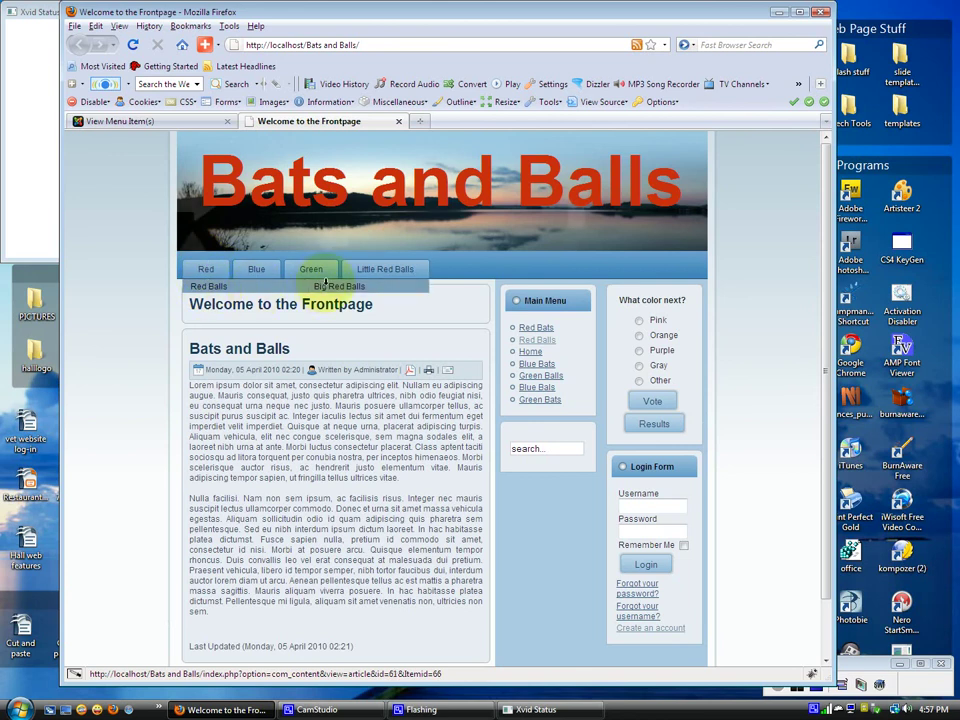
pyautogui.click(197, 120)
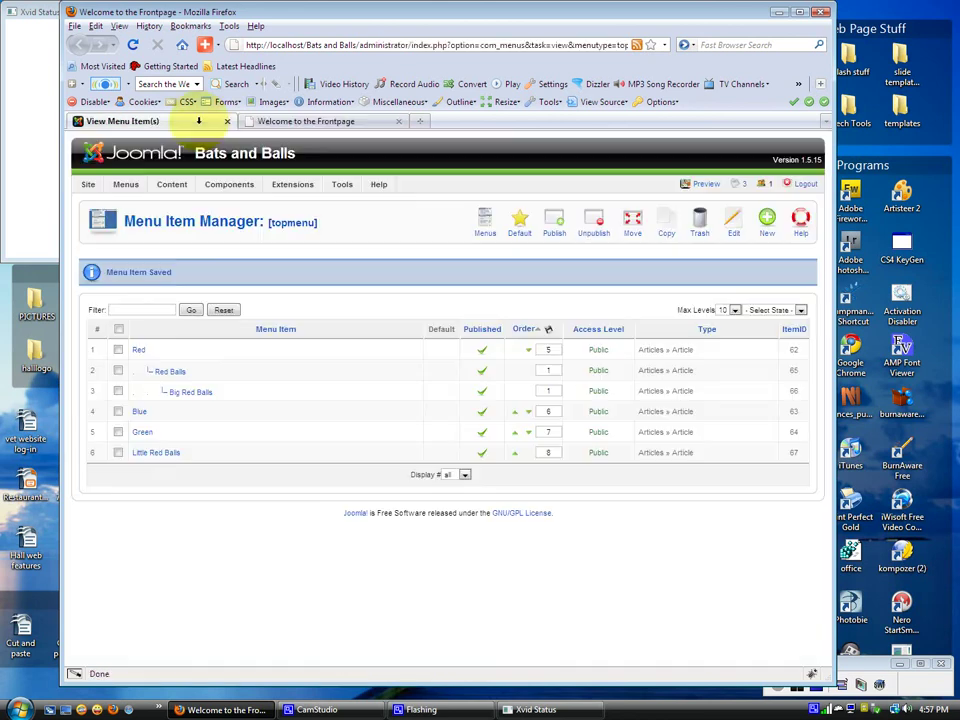
# Set Red Balls as the parent item of the Little Red Balls menu item and save the change
pyautogui.click(180, 452)
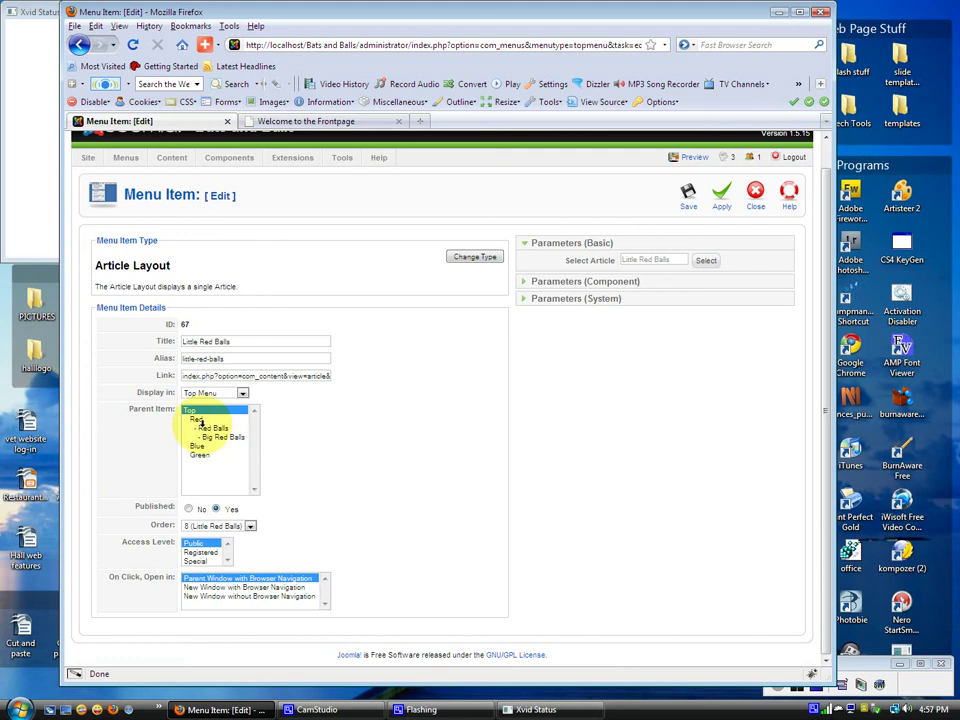
pyautogui.click(207, 427)
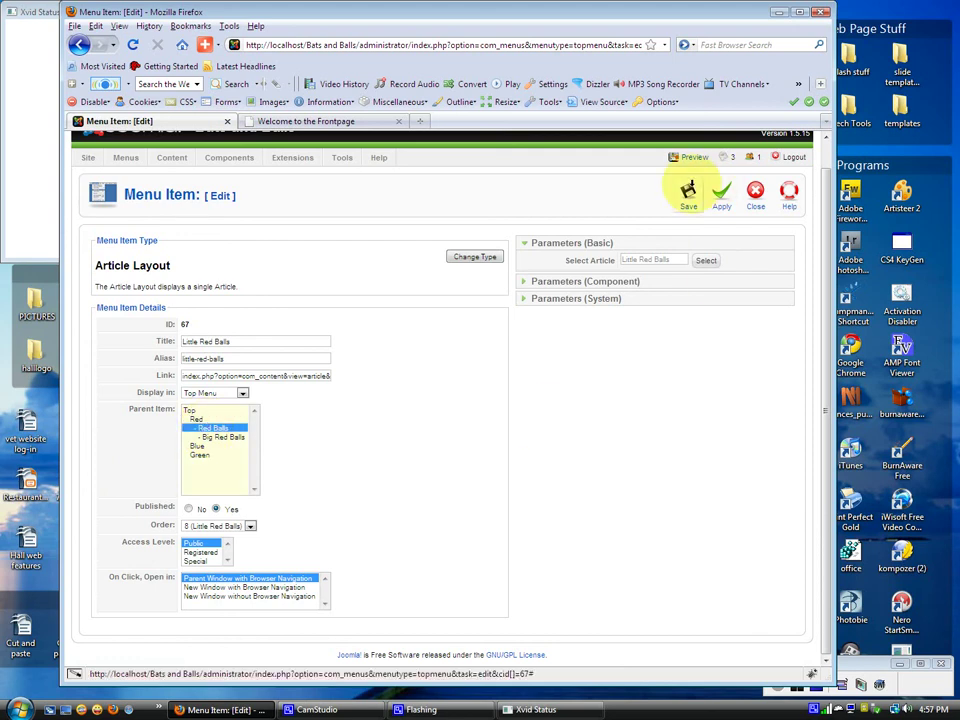
pyautogui.click(688, 192)
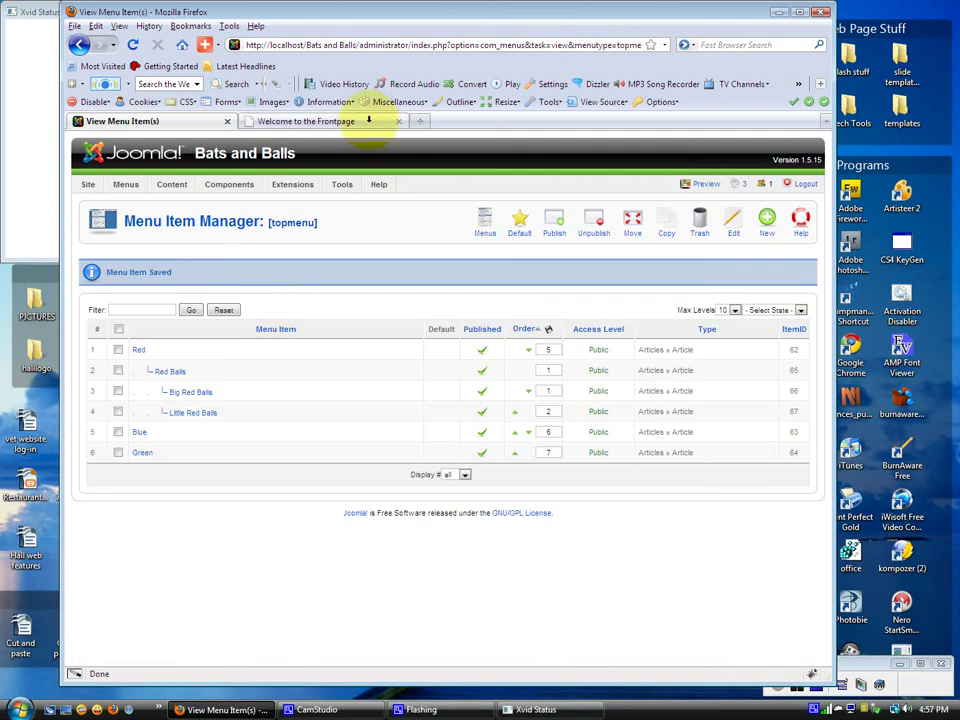
# Reload the site's front page and check the nested sub-menus under Red against the top menu's item list
pyautogui.click(368, 120)
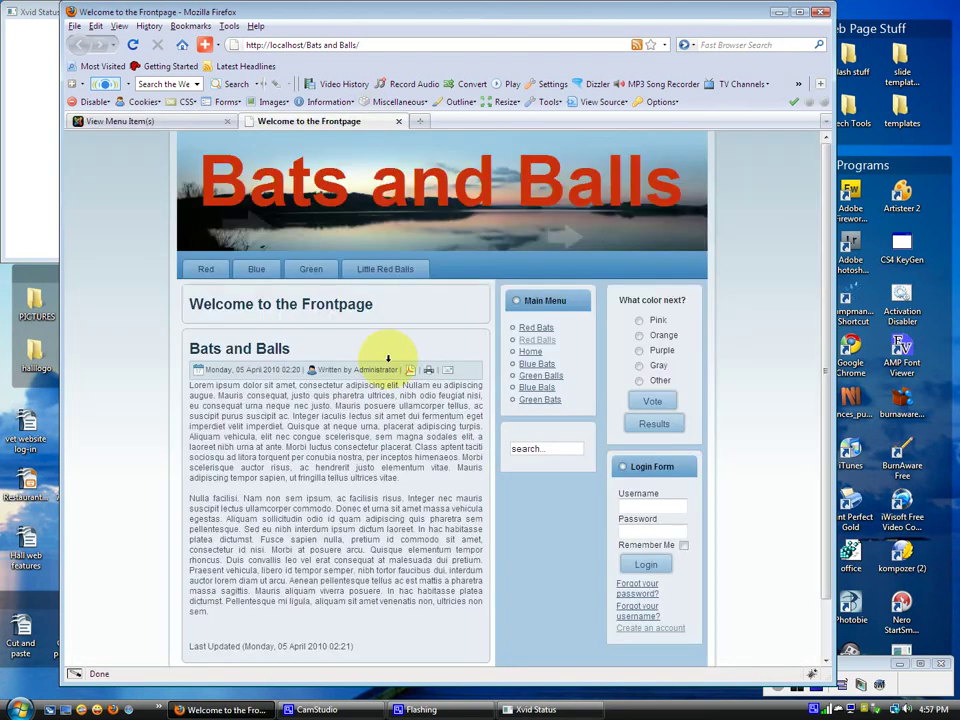
pyautogui.press('F5')
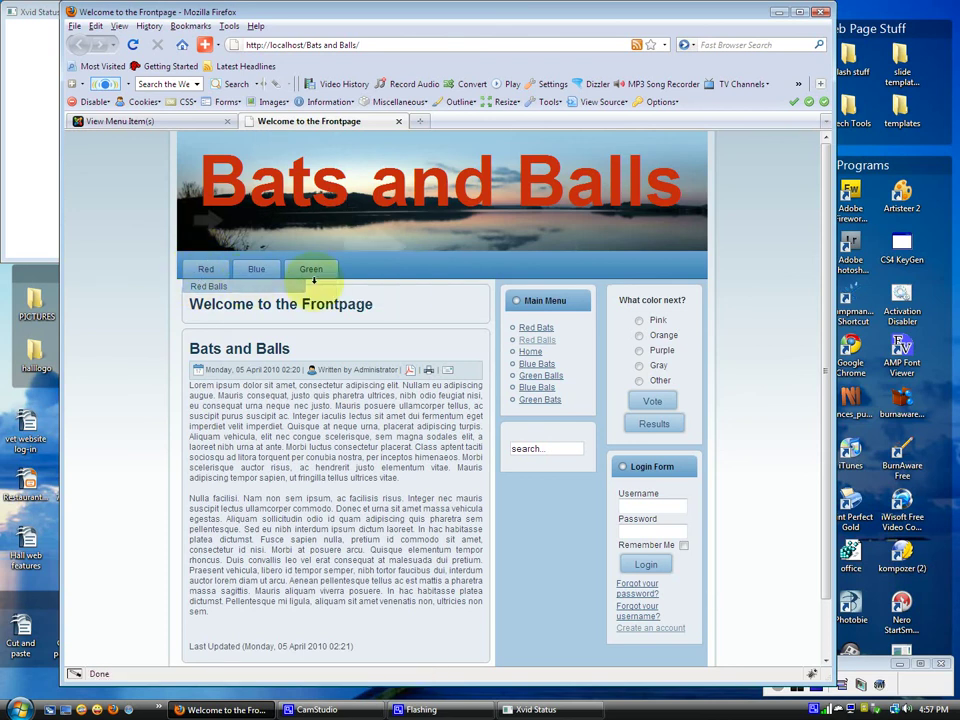
pyautogui.moveTo(318, 283)
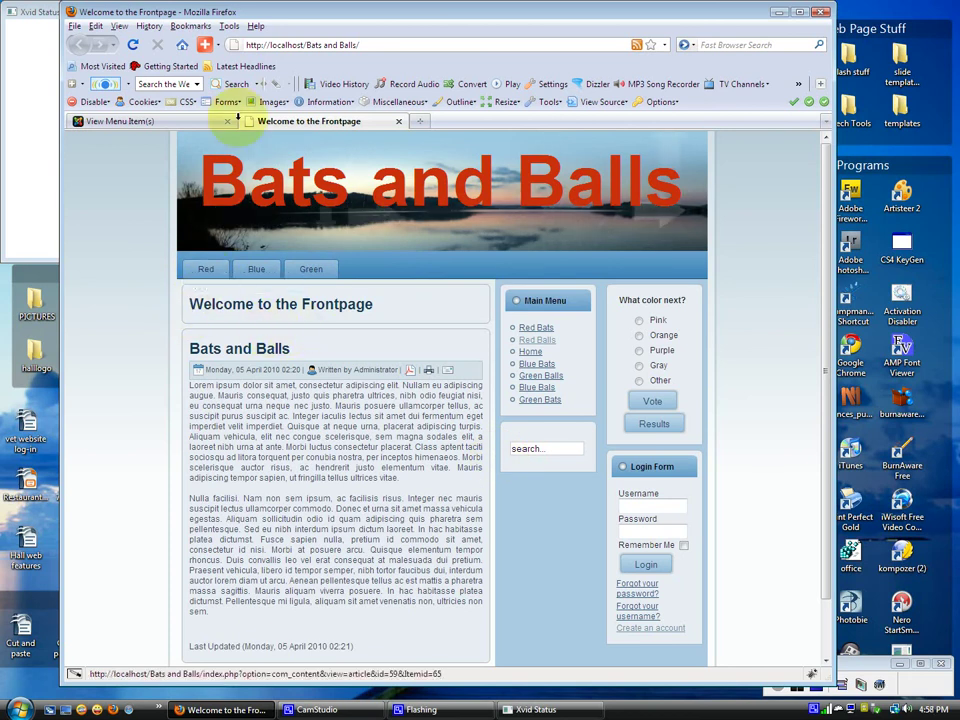
pyautogui.click(204, 121)
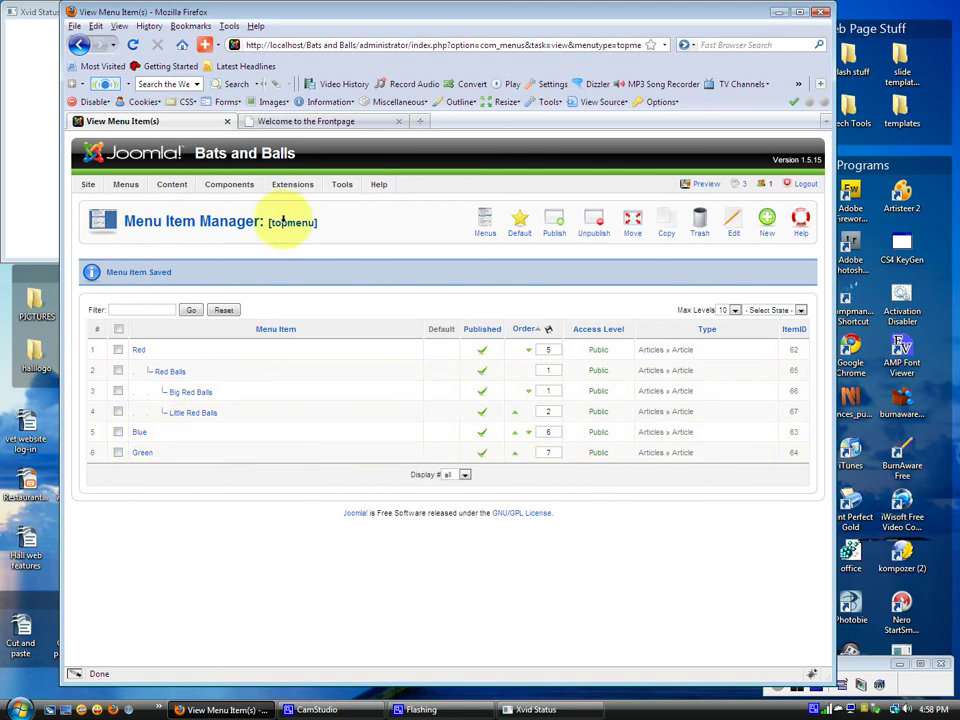
pyautogui.click(367, 121)
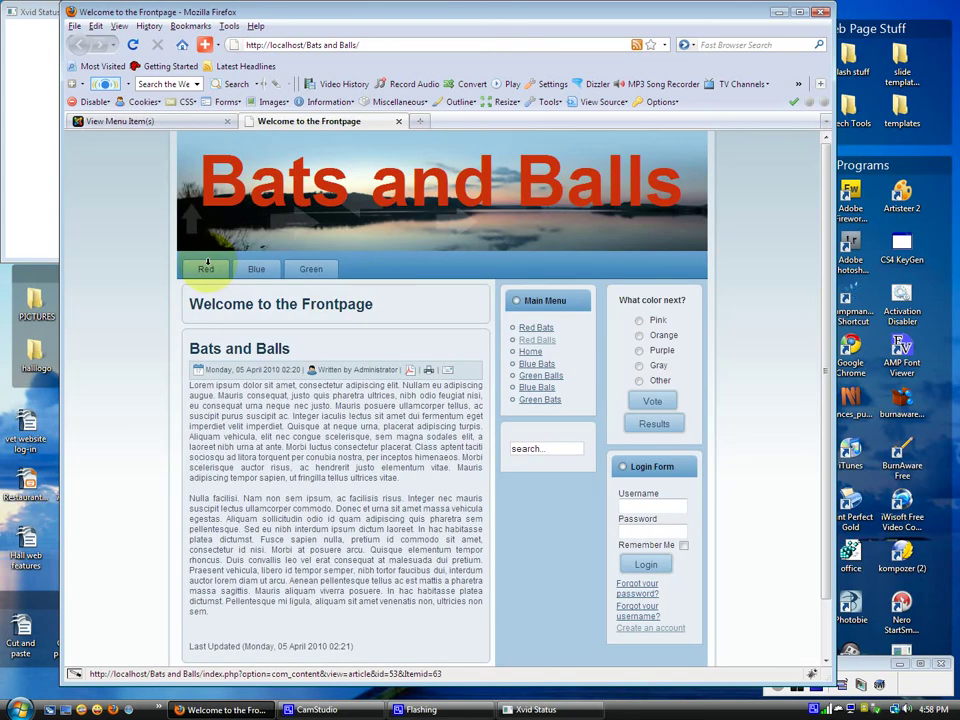